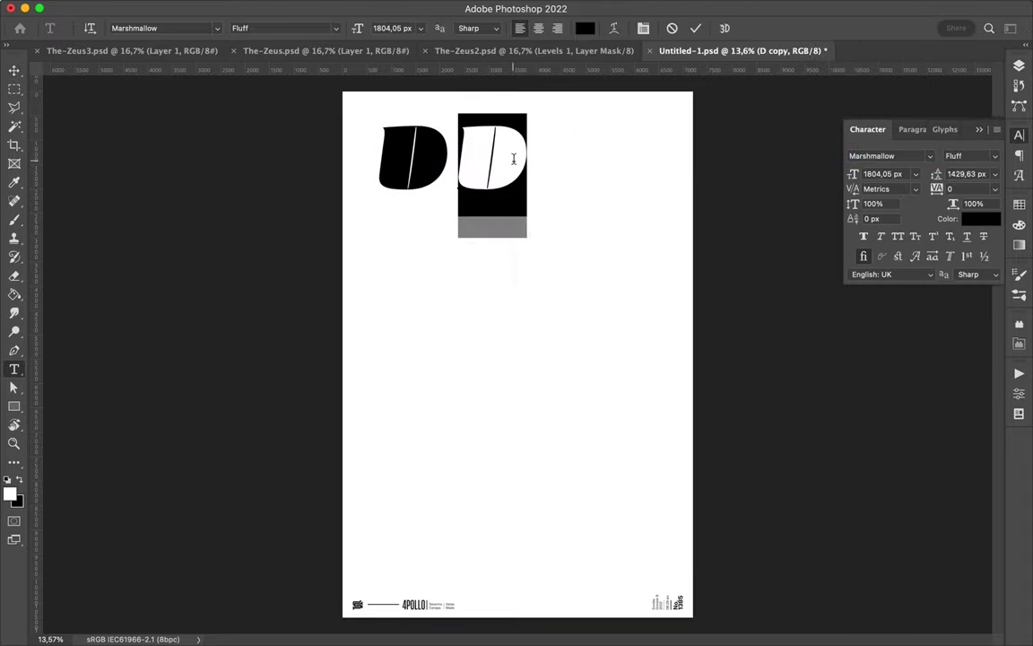
Step: Leave the poster with its two Marshmallow Fluff D letters and bring up the Adobe Fonts page in Safari
{"action": "left_click", "coordinate": [439, 626]}
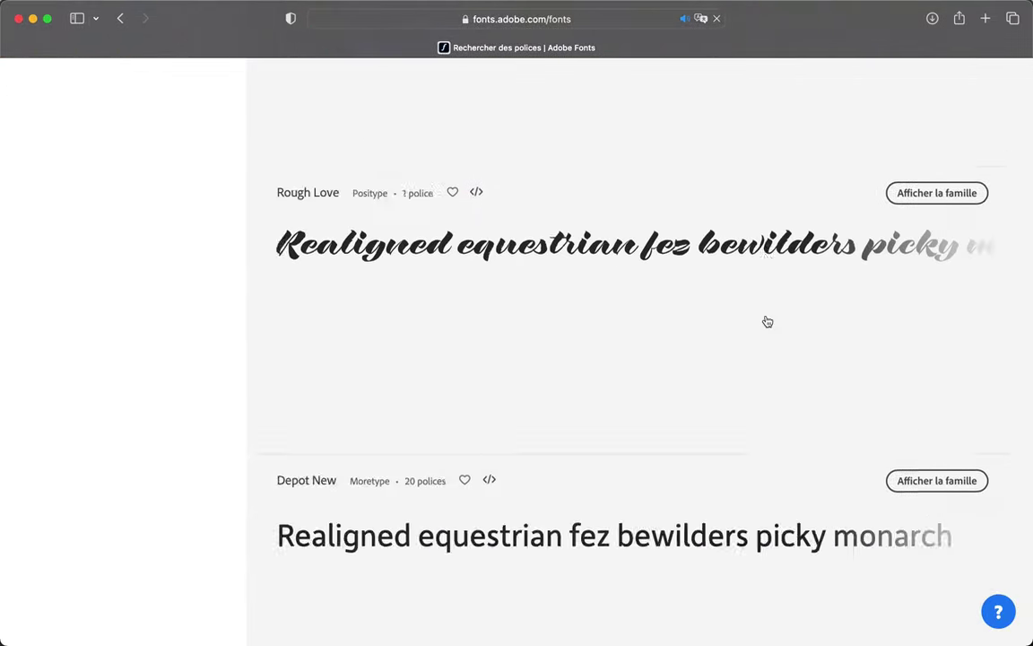
Step: Scroll down to Bely in the Adobe Fonts listing, open its family page and browse its styles
{"action": "scroll", "coordinate": [772, 199], "scroll_direction": "down", "scroll_amount": 10}
{"action": "scroll", "coordinate": [773, 199], "scroll_direction": "down", "scroll_amount": 10}
{"action": "scroll", "coordinate": [773, 199], "scroll_direction": "down", "scroll_amount": 10}
{"action": "scroll", "coordinate": [773, 199], "scroll_direction": "down", "scroll_amount": 10}
{"action": "scroll", "coordinate": [801, 185], "scroll_direction": "down", "scroll_amount": 10}
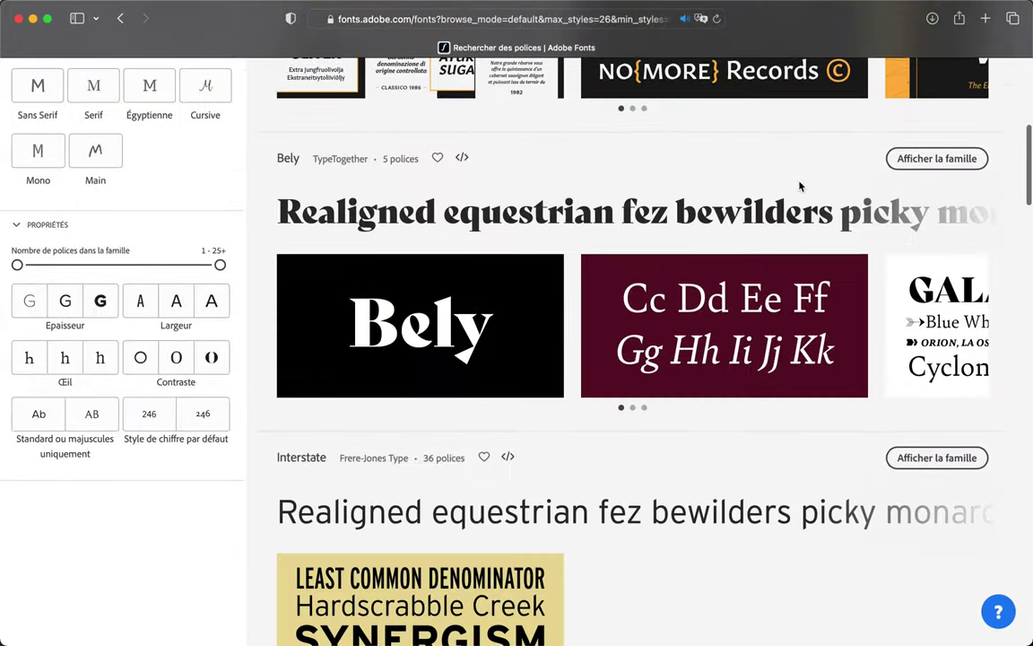
{"action": "left_click", "coordinate": [936, 159]}
{"action": "scroll", "coordinate": [938, 189], "scroll_direction": "down", "scroll_amount": 5}
{"action": "scroll", "coordinate": [883, 203], "scroll_direction": "down", "scroll_amount": 2}
{"action": "scroll", "coordinate": [883, 202], "scroll_direction": "down", "scroll_amount": 3}
{"action": "scroll", "coordinate": [887, 242], "scroll_direction": "down", "scroll_amount": 3}
{"action": "scroll", "coordinate": [893, 267], "scroll_direction": "up", "scroll_amount": 3}
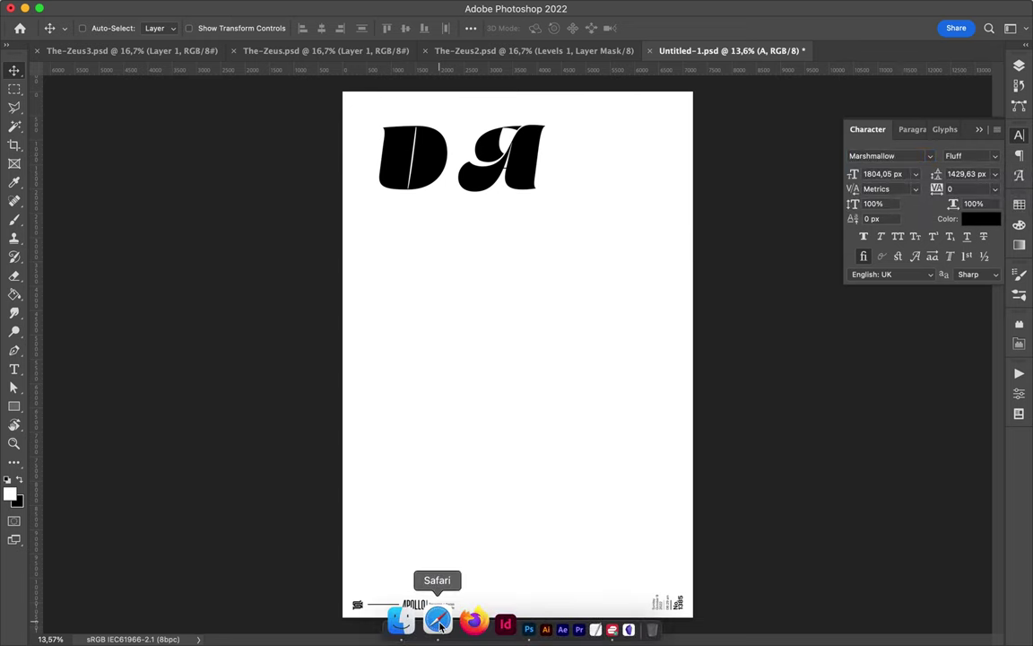
Step: Return from the DA poster to the Adobe Fonts browse listing
{"action": "left_click", "coordinate": [438, 620]}
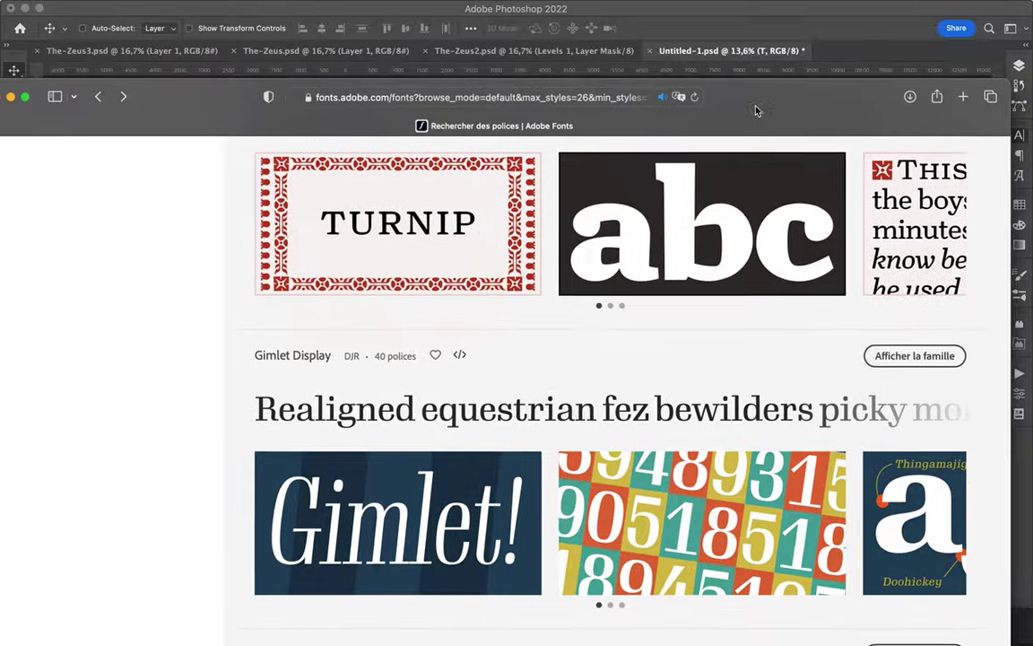
Step: Open the Turnip family page and activate the Turnip Black style
{"action": "scroll", "coordinate": [628, 357], "scroll_direction": "up", "scroll_amount": 3}
{"action": "left_click", "coordinate": [628, 357]}
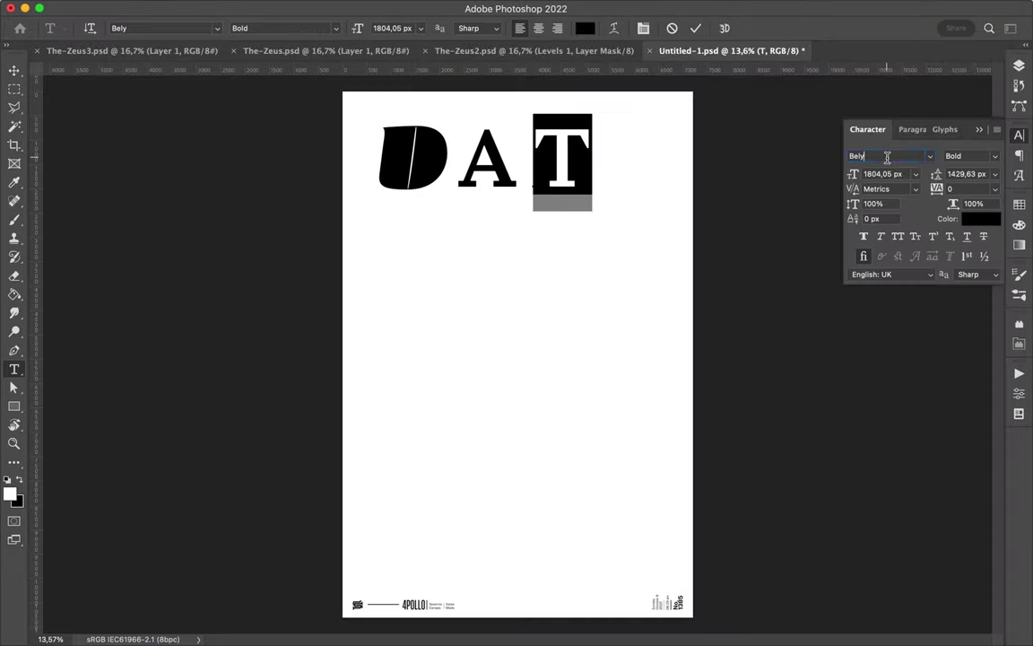
{"action": "type", "text": "turn"}
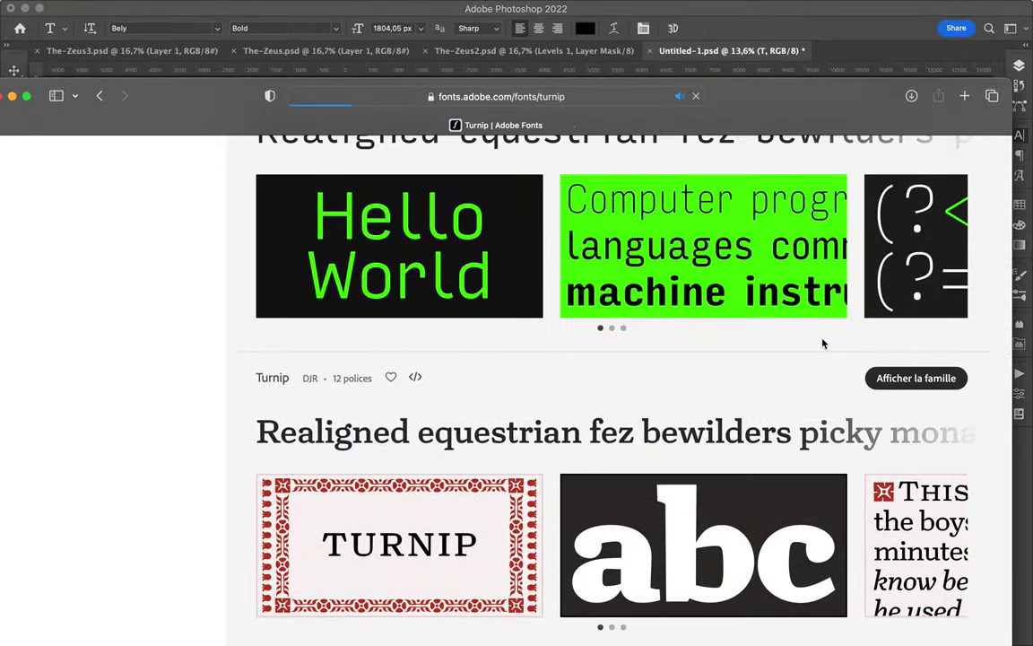
{"action": "scroll", "coordinate": [823, 341], "scroll_direction": "down", "scroll_amount": 7}
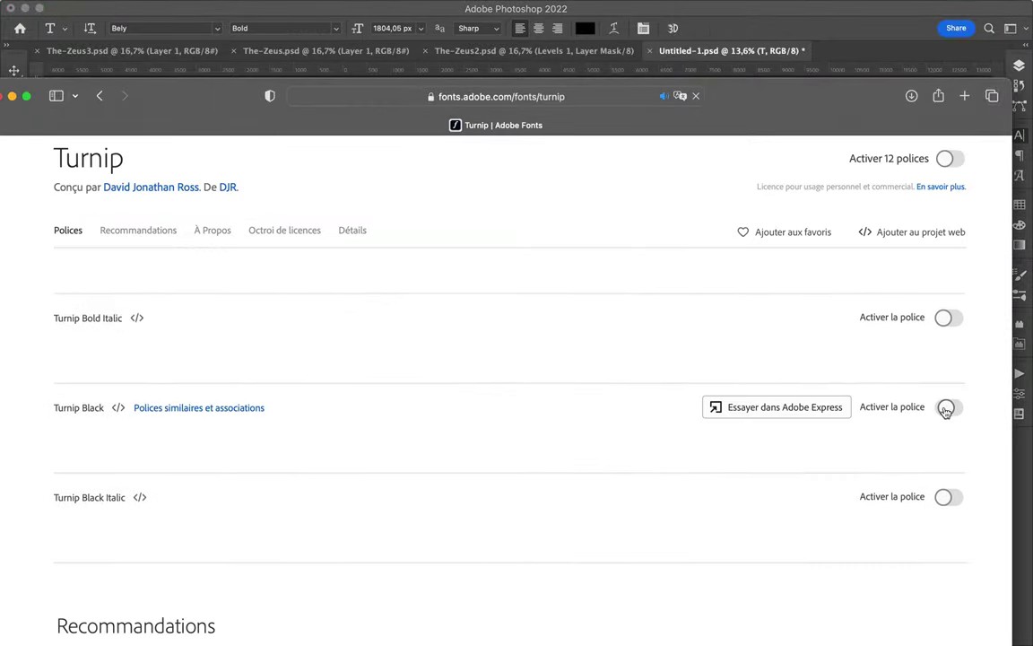
{"action": "left_click", "coordinate": [947, 424]}
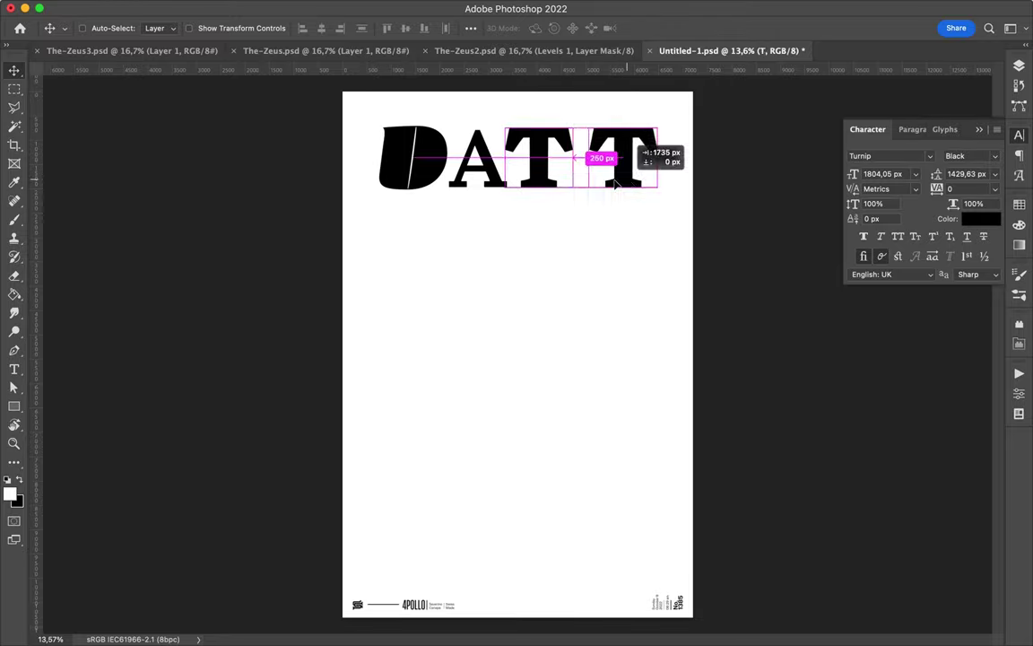
{"action": "left_click", "coordinate": [439, 620]}
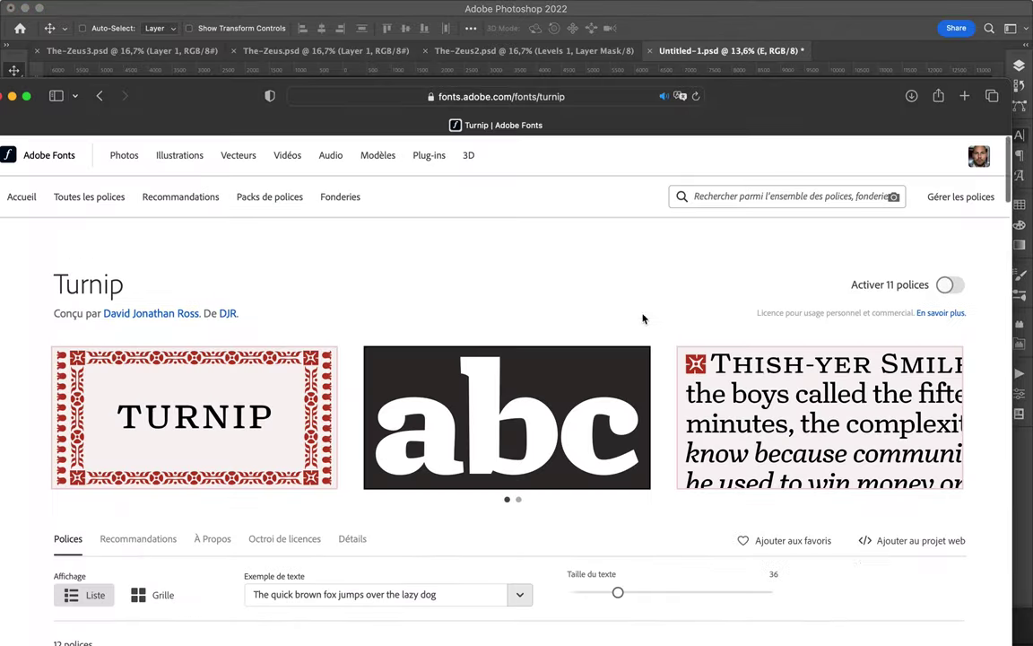
Step: Go back to the font browse list and page through the results up to page 7
{"action": "key", "text": "super+bracketleft"}
{"action": "scroll", "coordinate": [627, 340], "scroll_direction": "down", "scroll_amount": 5}
{"action": "scroll", "coordinate": [774, 370], "scroll_direction": "down", "scroll_amount": 5}
{"action": "scroll", "coordinate": [774, 370], "scroll_direction": "down", "scroll_amount": 10}
{"action": "scroll", "coordinate": [603, 538], "scroll_direction": "down", "scroll_amount": 10}
{"action": "left_click", "coordinate": [603, 572]}
{"action": "scroll", "coordinate": [835, 273], "scroll_direction": "down", "scroll_amount": 10}
{"action": "scroll", "coordinate": [835, 273], "scroll_direction": "down", "scroll_amount": 5}
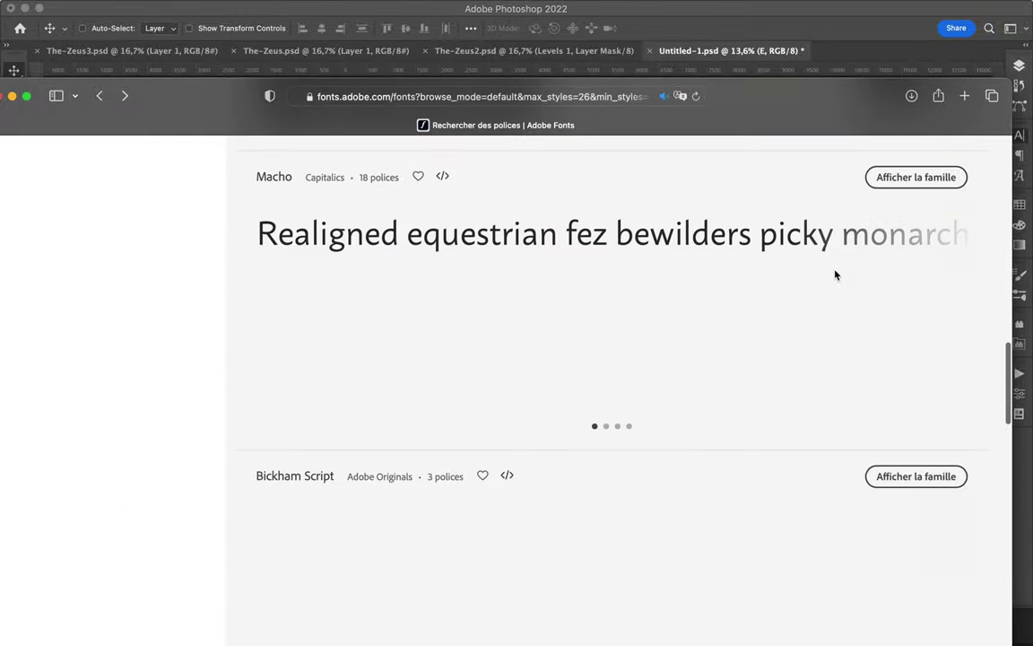
{"action": "scroll", "coordinate": [835, 273], "scroll_direction": "down", "scroll_amount": 5}
{"action": "scroll", "coordinate": [834, 274], "scroll_direction": "down", "scroll_amount": 5}
{"action": "scroll", "coordinate": [771, 314], "scroll_direction": "down", "scroll_amount": 5}
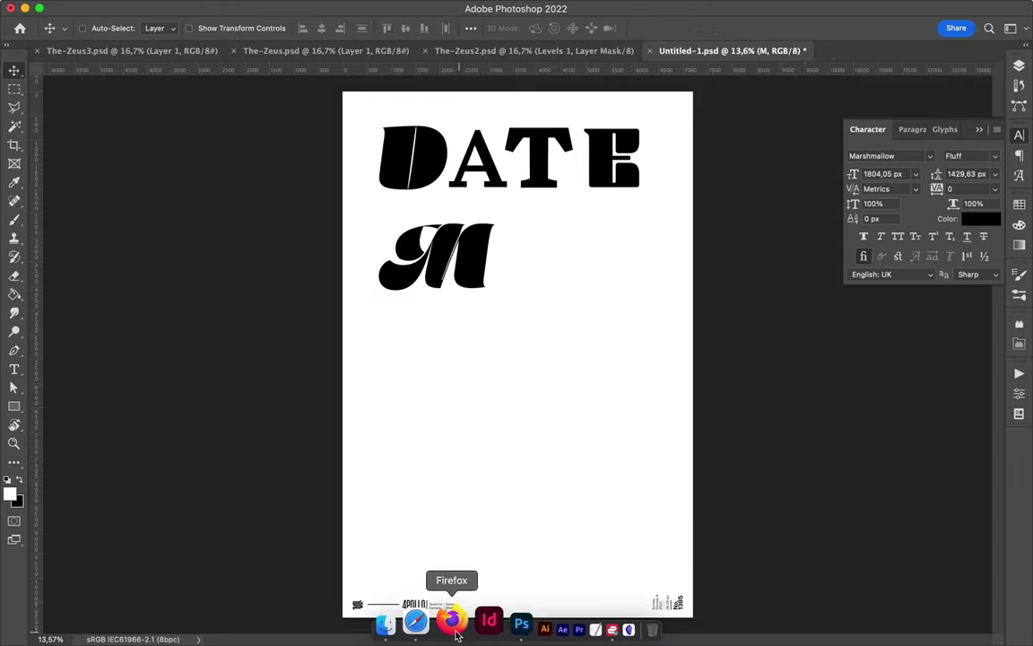
{"action": "scroll", "coordinate": [655, 392], "scroll_direction": "down", "scroll_amount": 10}
{"action": "scroll", "coordinate": [654, 392], "scroll_direction": "down", "scroll_amount": 10}
{"action": "scroll", "coordinate": [635, 416], "scroll_direction": "down", "scroll_amount": 5}
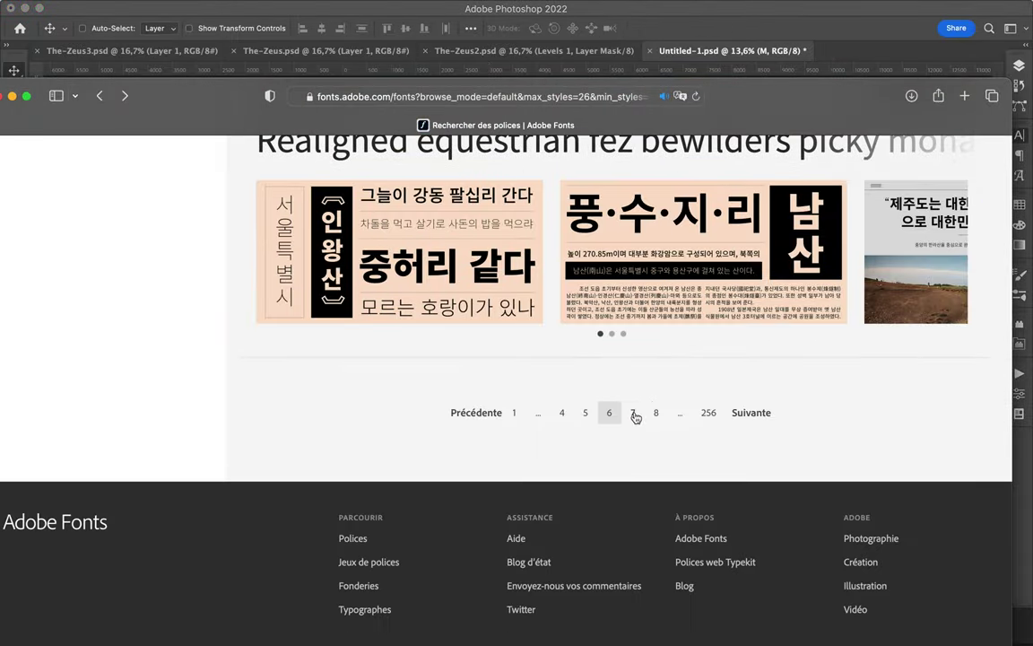
{"action": "left_click", "coordinate": [633, 413]}
Step: Activate Madrone Std from its family page and apply it to the poster's second line
{"action": "scroll", "coordinate": [830, 297], "scroll_direction": "down", "scroll_amount": 5}
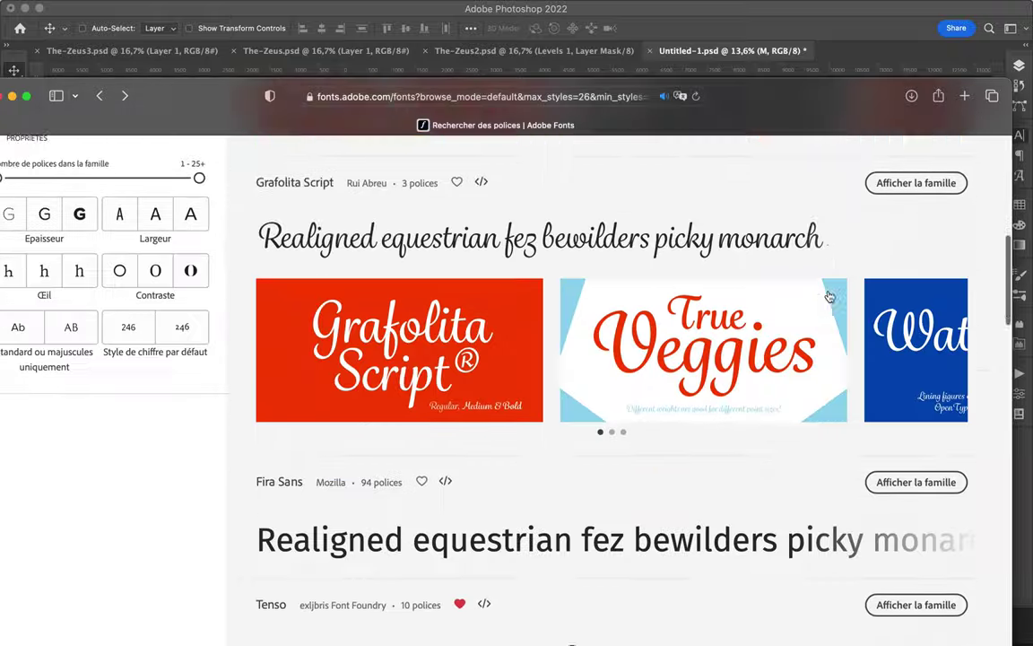
{"action": "scroll", "coordinate": [829, 296], "scroll_direction": "down", "scroll_amount": 10}
{"action": "scroll", "coordinate": [746, 260], "scroll_direction": "down", "scroll_amount": 5}
{"action": "scroll", "coordinate": [745, 261], "scroll_direction": "down", "scroll_amount": 10}
{"action": "left_click", "coordinate": [751, 422]}
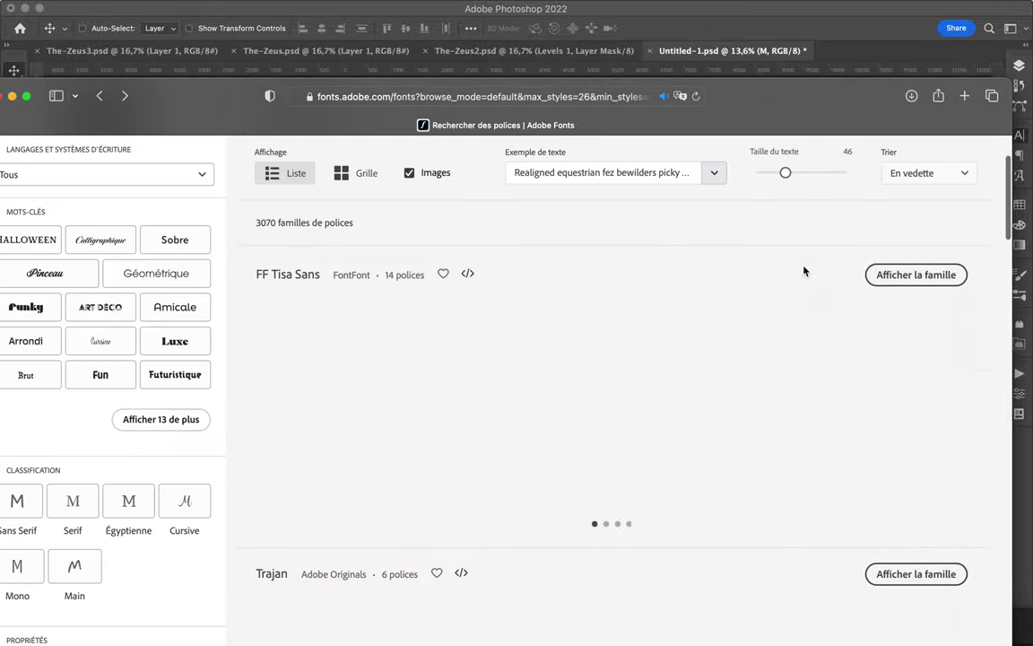
{"action": "scroll", "coordinate": [807, 273], "scroll_direction": "down", "scroll_amount": 5}
{"action": "scroll", "coordinate": [807, 274], "scroll_direction": "down", "scroll_amount": 10}
{"action": "scroll", "coordinate": [825, 278], "scroll_direction": "down", "scroll_amount": 5}
{"action": "left_click", "coordinate": [846, 281]}
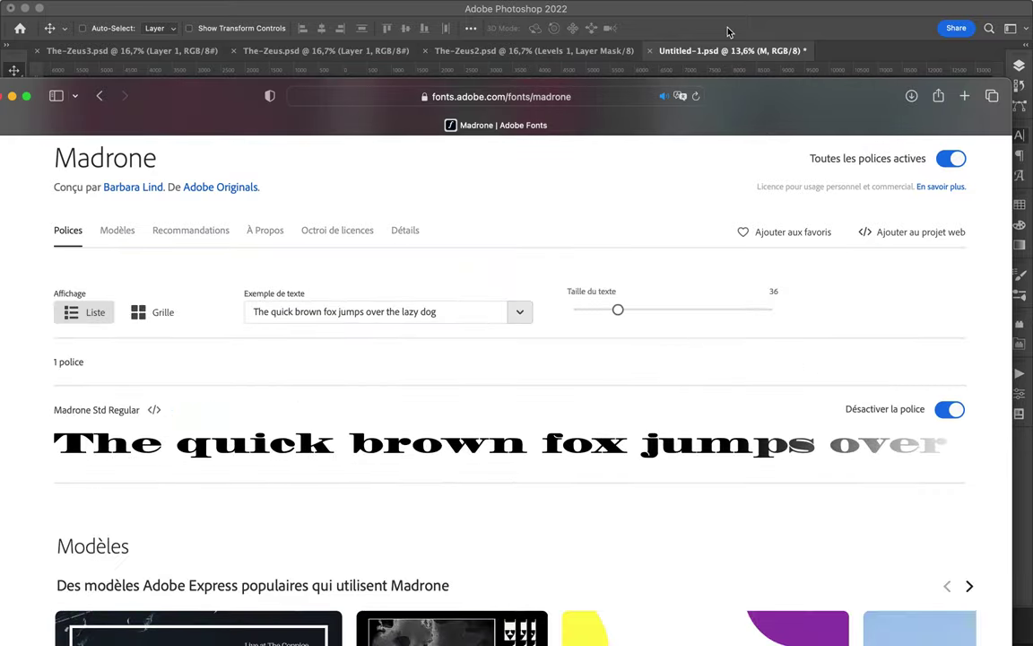
{"action": "left_click", "coordinate": [724, 50]}
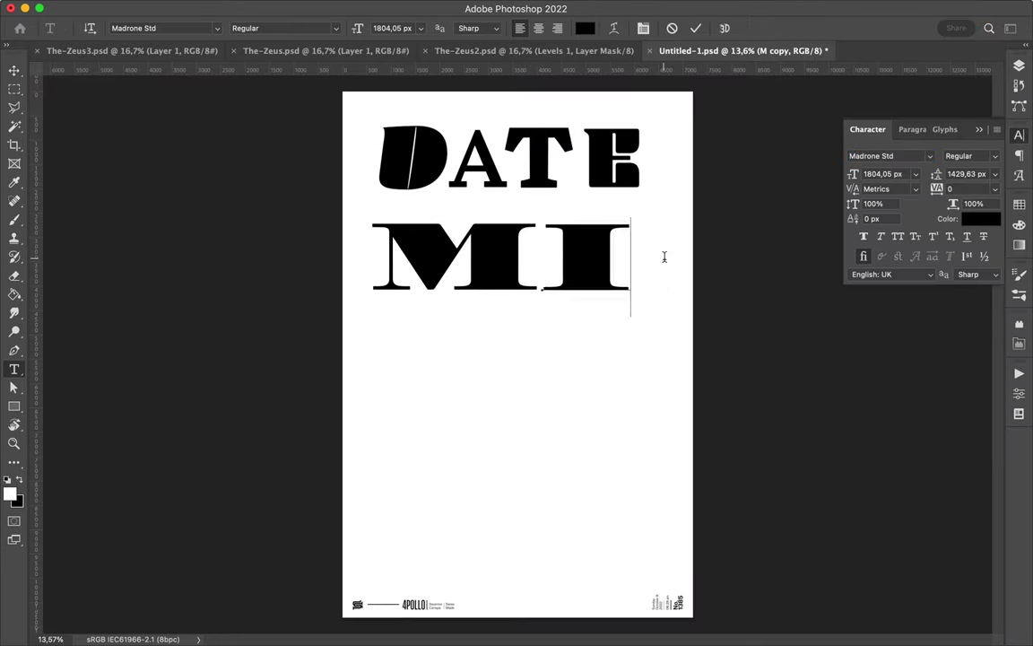
{"action": "left_click", "coordinate": [434, 621]}
Step: Scroll through the font results and load the next page
{"action": "scroll", "coordinate": [796, 265], "scroll_direction": "down", "scroll_amount": 5}
{"action": "scroll", "coordinate": [750, 330], "scroll_direction": "down", "scroll_amount": 5}
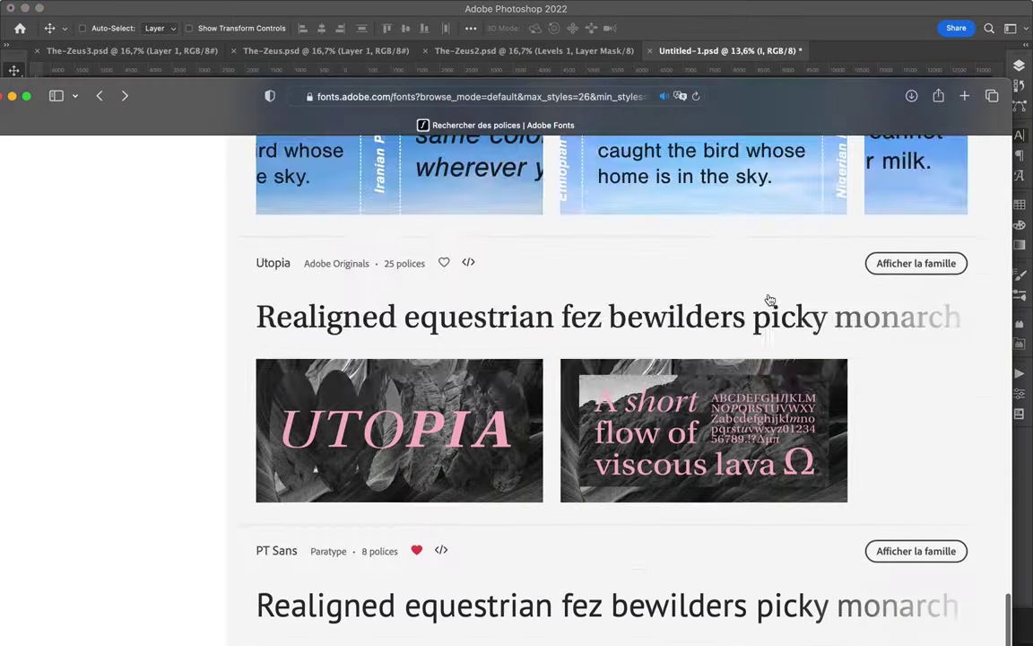
{"action": "scroll", "coordinate": [769, 300], "scroll_direction": "down", "scroll_amount": 5}
{"action": "scroll", "coordinate": [769, 301], "scroll_direction": "down", "scroll_amount": 5}
{"action": "scroll", "coordinate": [772, 287], "scroll_direction": "down", "scroll_amount": 5}
{"action": "scroll", "coordinate": [775, 271], "scroll_direction": "down", "scroll_amount": 5}
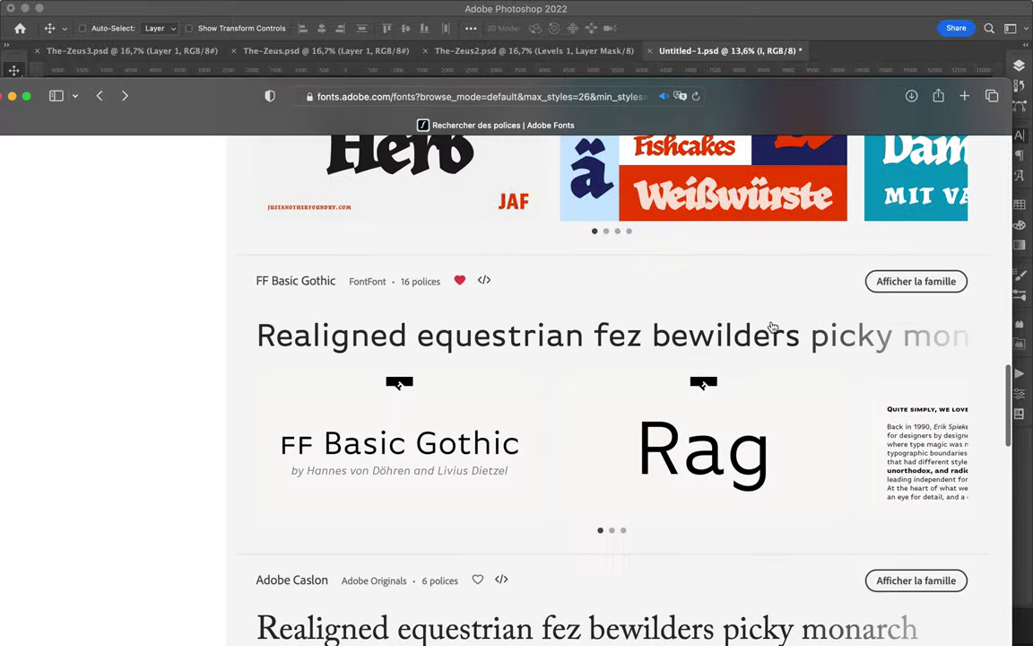
{"action": "scroll", "coordinate": [773, 327], "scroll_direction": "down", "scroll_amount": 5}
{"action": "scroll", "coordinate": [773, 327], "scroll_direction": "down", "scroll_amount": 10}
{"action": "scroll", "coordinate": [773, 328], "scroll_direction": "down", "scroll_amount": 10}
{"action": "left_click", "coordinate": [634, 463]}
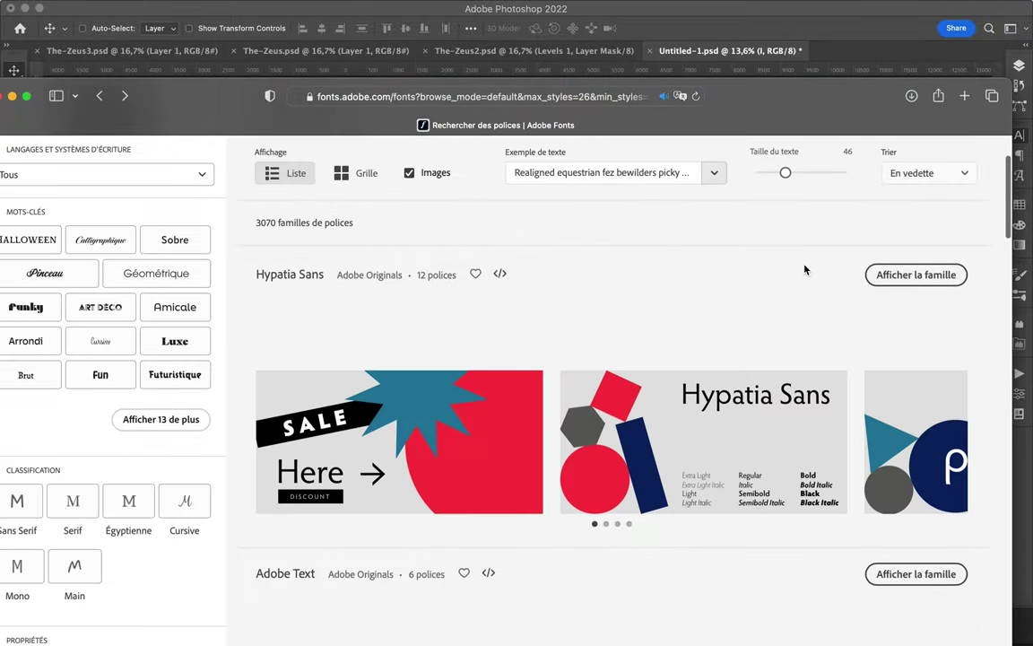
Step: Load another results page and open the Museo Slab family page
{"action": "scroll", "coordinate": [804, 269], "scroll_direction": "down", "scroll_amount": 5}
{"action": "scroll", "coordinate": [804, 269], "scroll_direction": "down", "scroll_amount": 10}
{"action": "scroll", "coordinate": [622, 323], "scroll_direction": "down", "scroll_amount": 5}
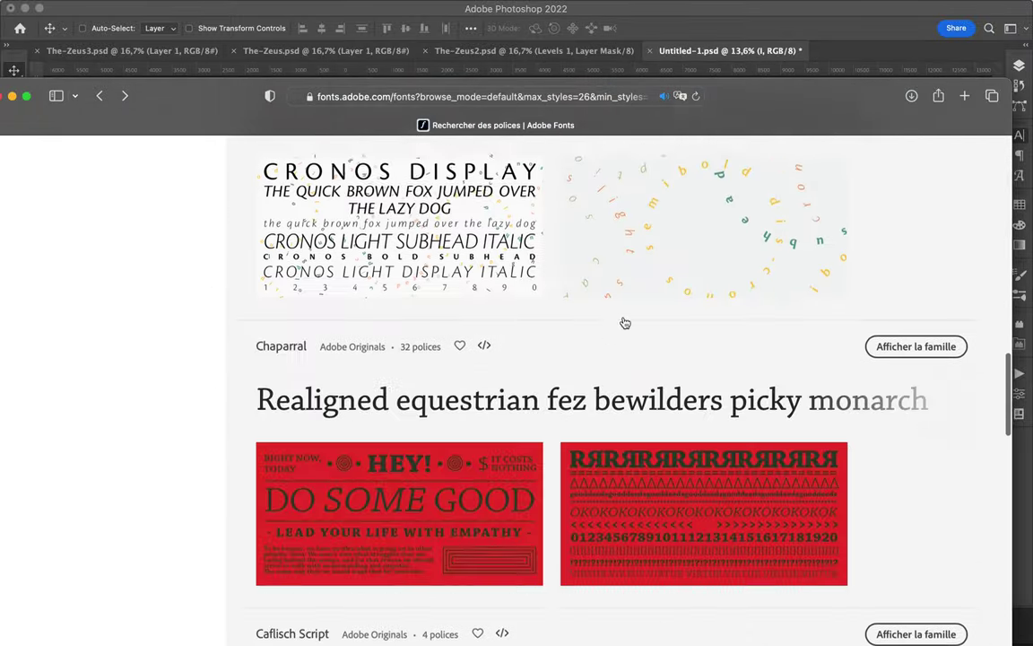
{"action": "scroll", "coordinate": [625, 323], "scroll_direction": "down", "scroll_amount": 10}
{"action": "scroll", "coordinate": [625, 323], "scroll_direction": "down", "scroll_amount": 10}
{"action": "left_click", "coordinate": [636, 484]}
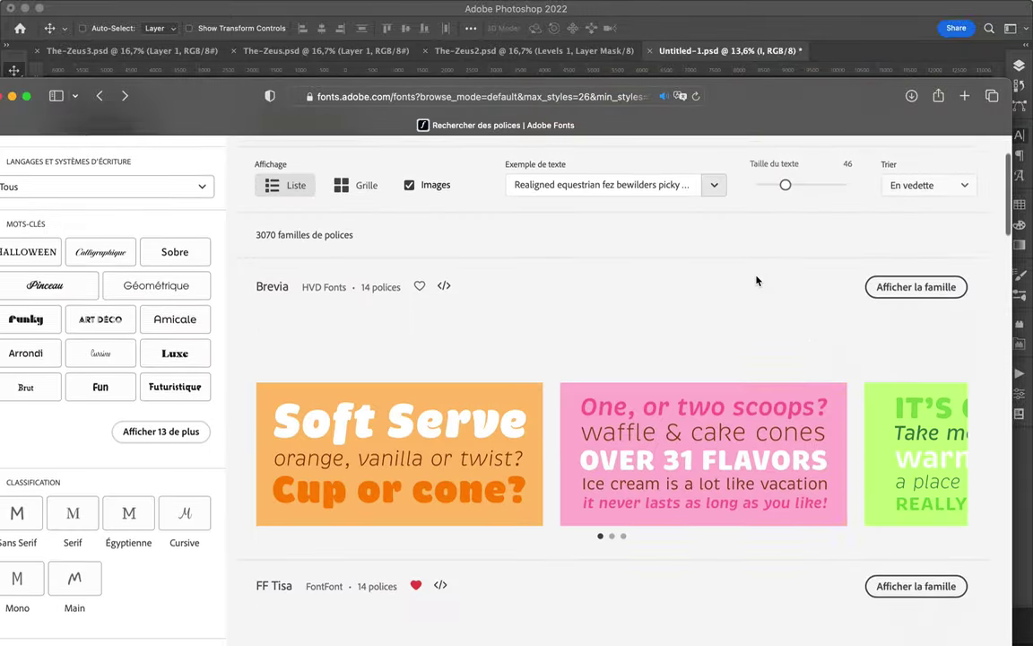
{"action": "scroll", "coordinate": [759, 279], "scroll_direction": "down", "scroll_amount": 10}
{"action": "scroll", "coordinate": [756, 282], "scroll_direction": "down", "scroll_amount": 5}
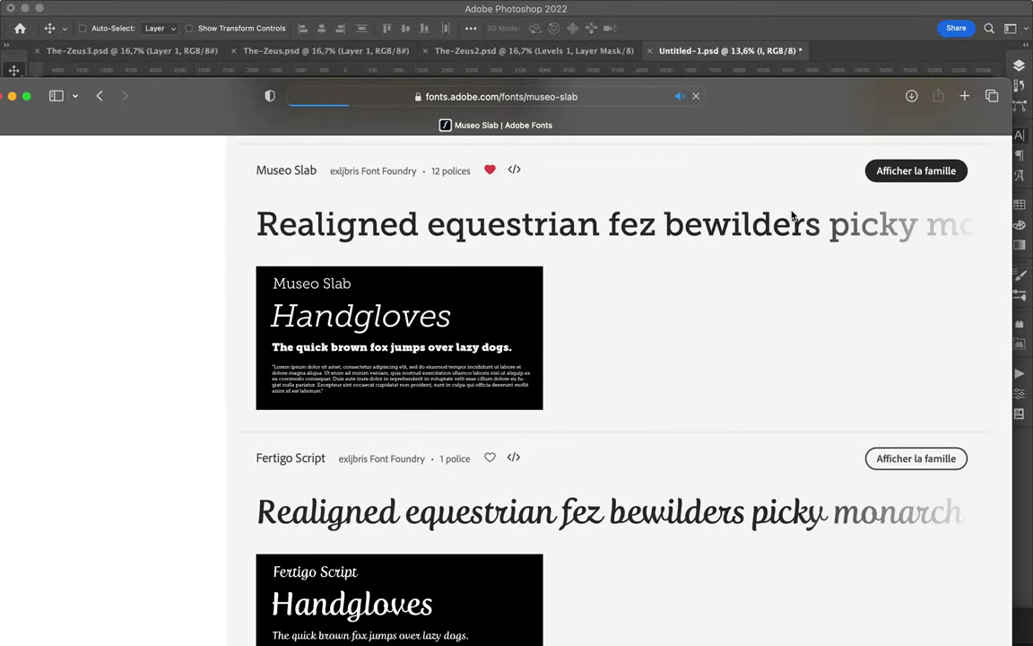
{"action": "scroll", "coordinate": [791, 238], "scroll_direction": "down", "scroll_amount": 5}
{"action": "scroll", "coordinate": [791, 237], "scroll_direction": "down", "scroll_amount": 2}
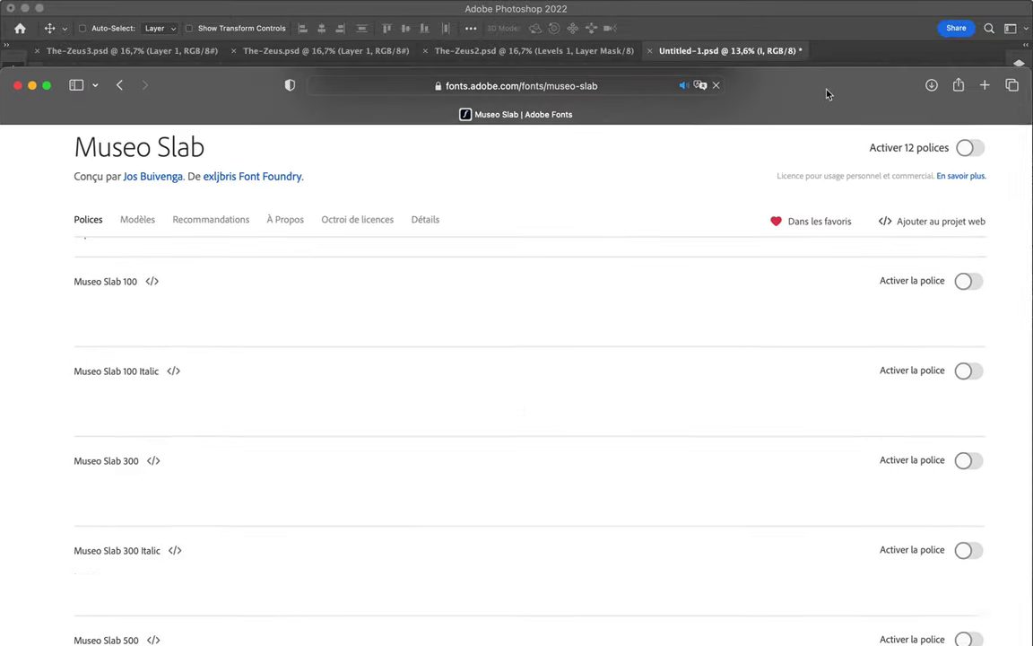
{"action": "left_click_drag", "start_coordinate": [827, 93], "coordinate": [820, 128]}
{"action": "scroll", "coordinate": [783, 313], "scroll_direction": "down", "scroll_amount": 3}
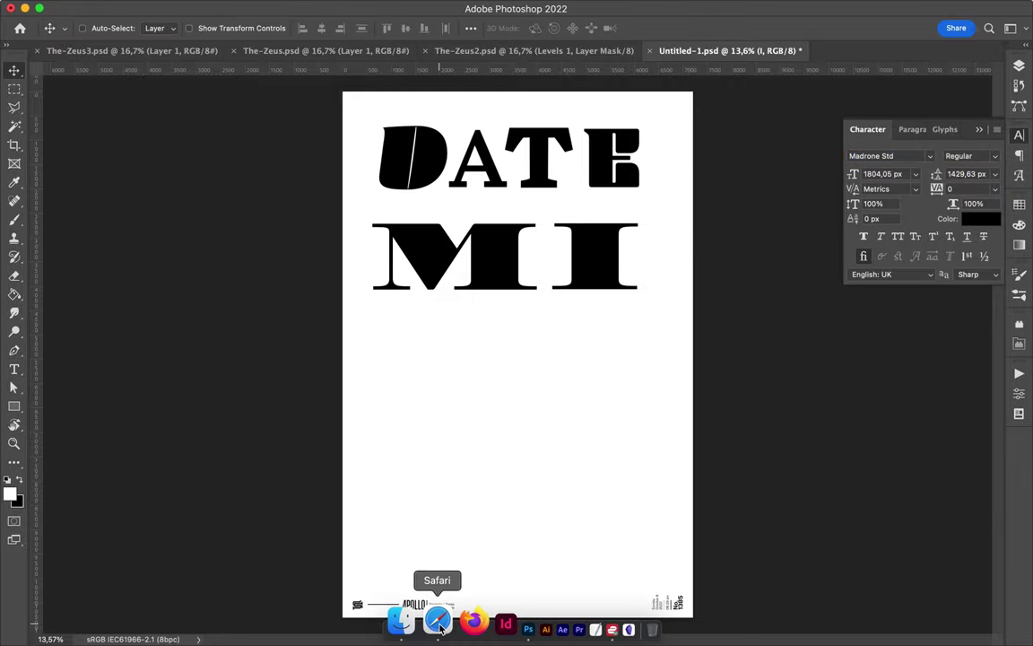
Step: Set the poster's I in Museo Slab 300 Italic from the Character panel font field
{"action": "left_click", "coordinate": [440, 620]}
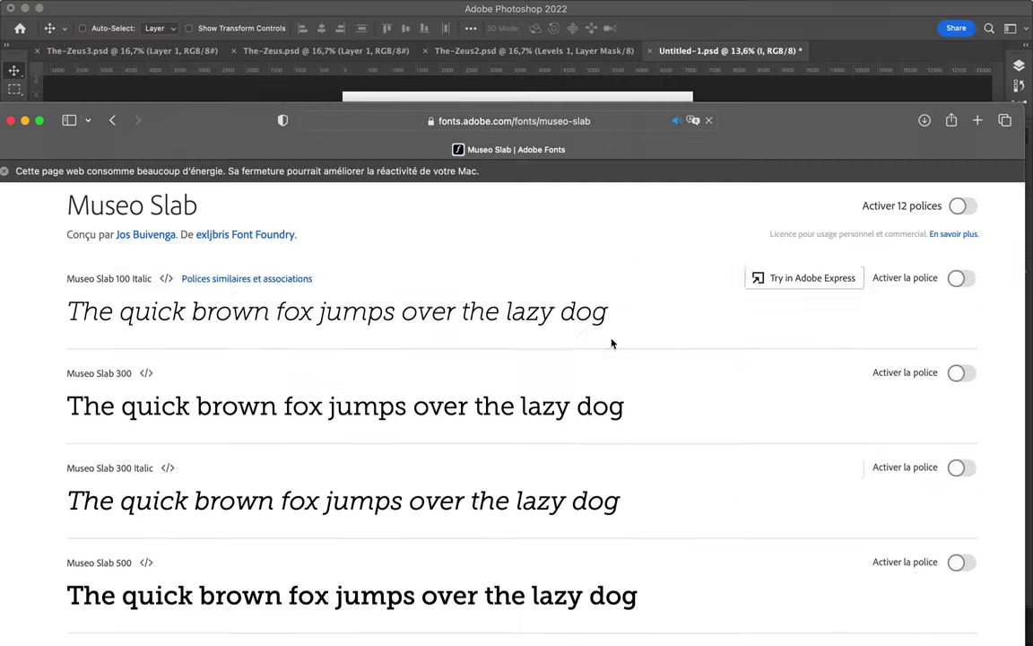
{"action": "scroll", "coordinate": [611, 341], "scroll_direction": "down", "scroll_amount": 2}
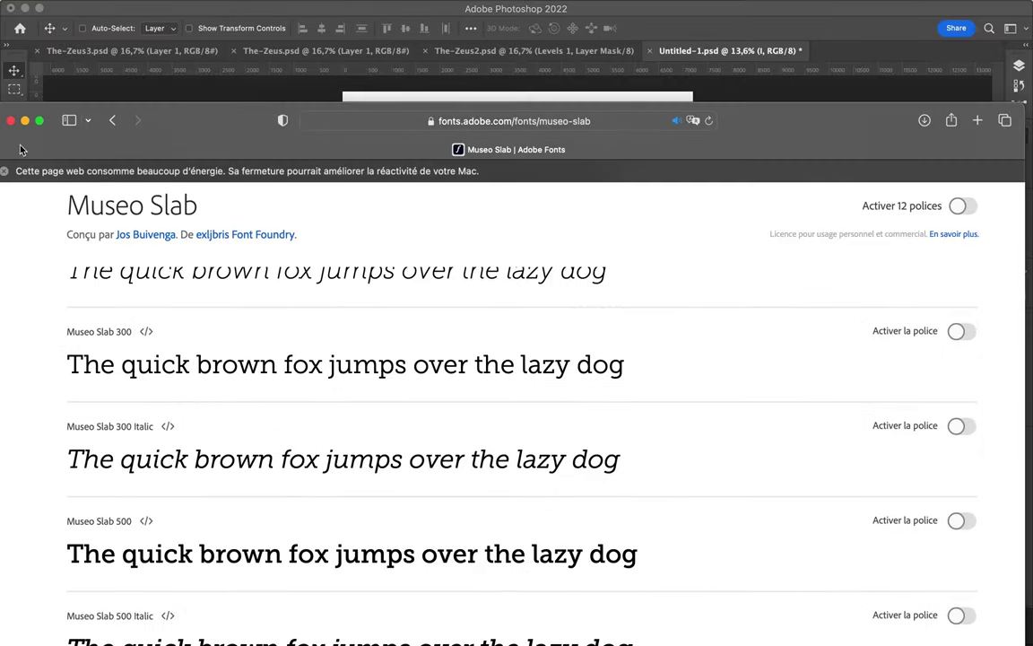
{"action": "scroll", "coordinate": [832, 278], "scroll_direction": "up", "scroll_amount": 2}
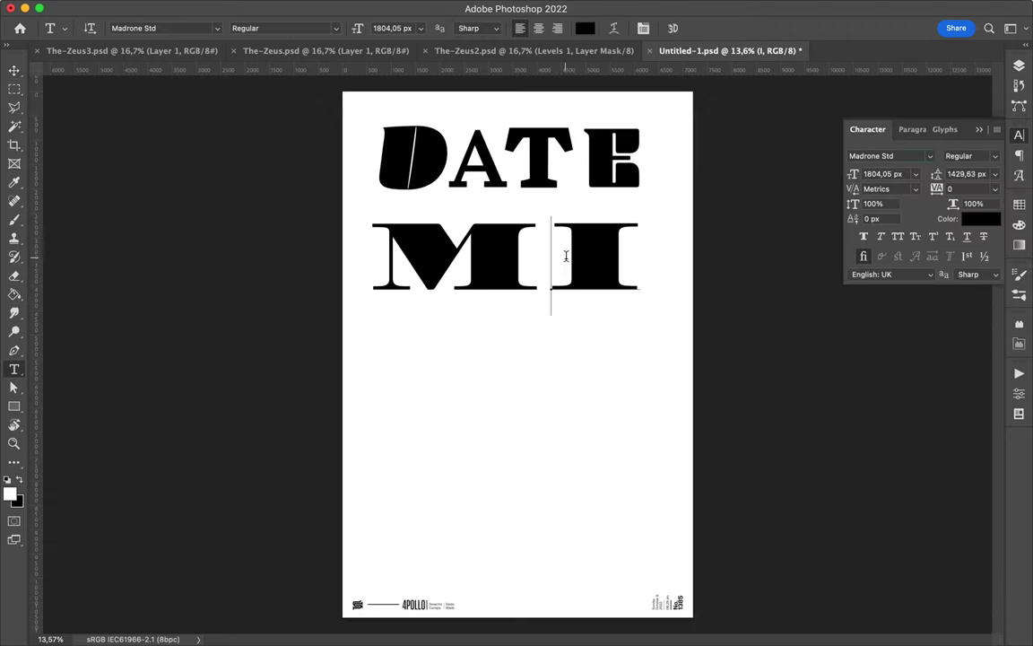
{"action": "left_click", "coordinate": [888, 156]}
{"action": "type", "text": "Museo Slab"}
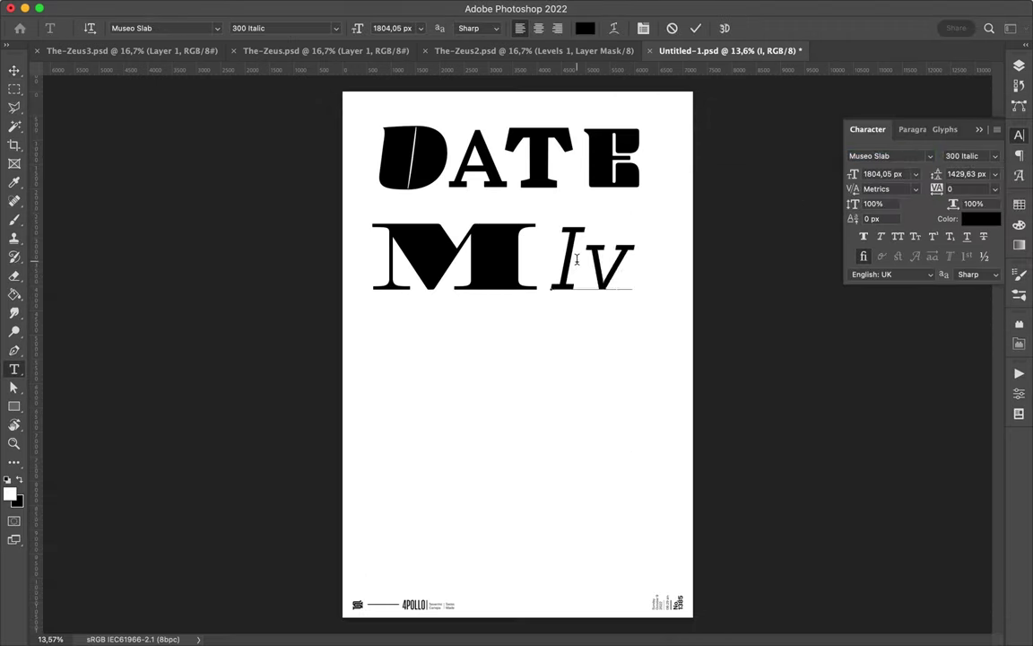
{"action": "left_click_drag", "start_coordinate": [615, 260], "coordinate": [427, 345]}
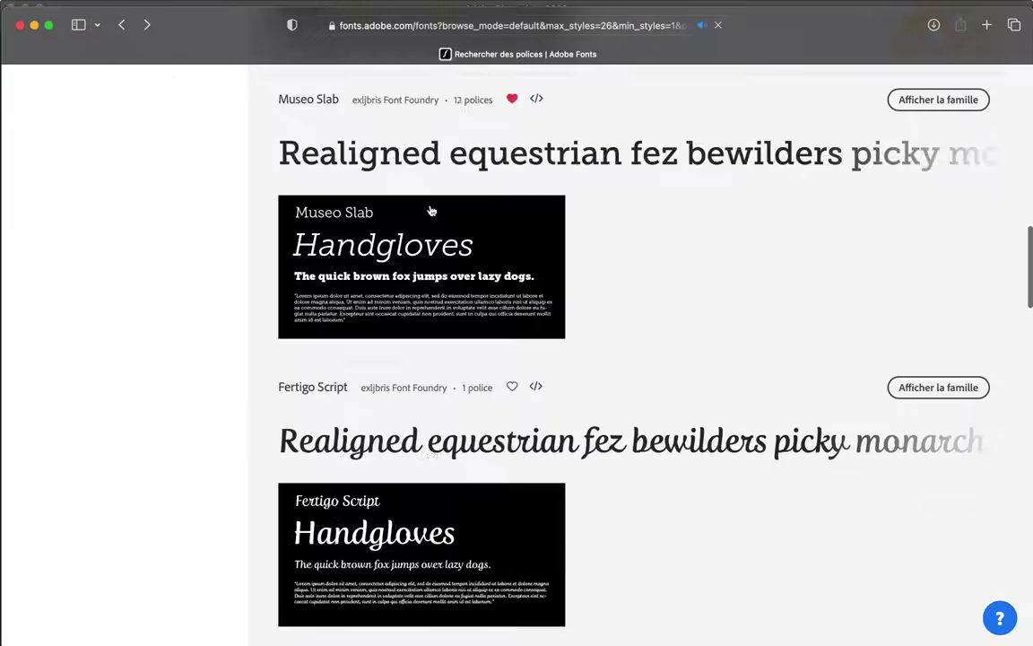
Step: Browse the Birra family styles on Adobe Fonts
{"action": "scroll", "coordinate": [430, 210], "scroll_direction": "down", "scroll_amount": 10}
{"action": "scroll", "coordinate": [671, 453], "scroll_direction": "up", "scroll_amount": 3}
{"action": "scroll", "coordinate": [668, 230], "scroll_direction": "up", "scroll_amount": 15}
{"action": "scroll", "coordinate": [668, 231], "scroll_direction": "down", "scroll_amount": 5}
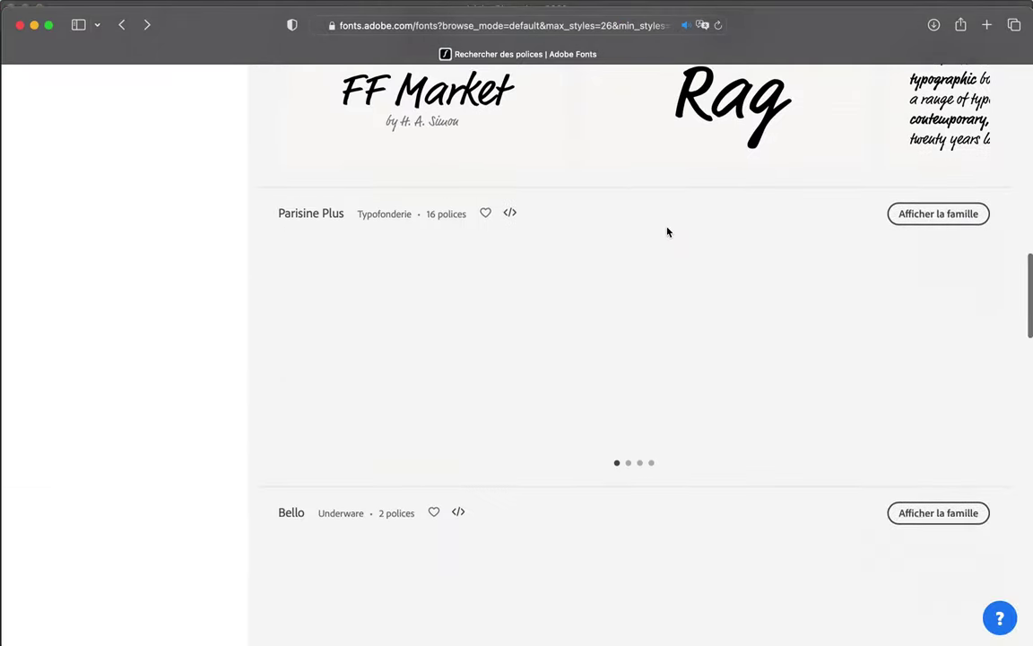
{"action": "scroll", "coordinate": [668, 231], "scroll_direction": "up", "scroll_amount": 10}
{"action": "scroll", "coordinate": [669, 231], "scroll_direction": "up", "scroll_amount": 10}
{"action": "scroll", "coordinate": [708, 179], "scroll_direction": "up", "scroll_amount": 10}
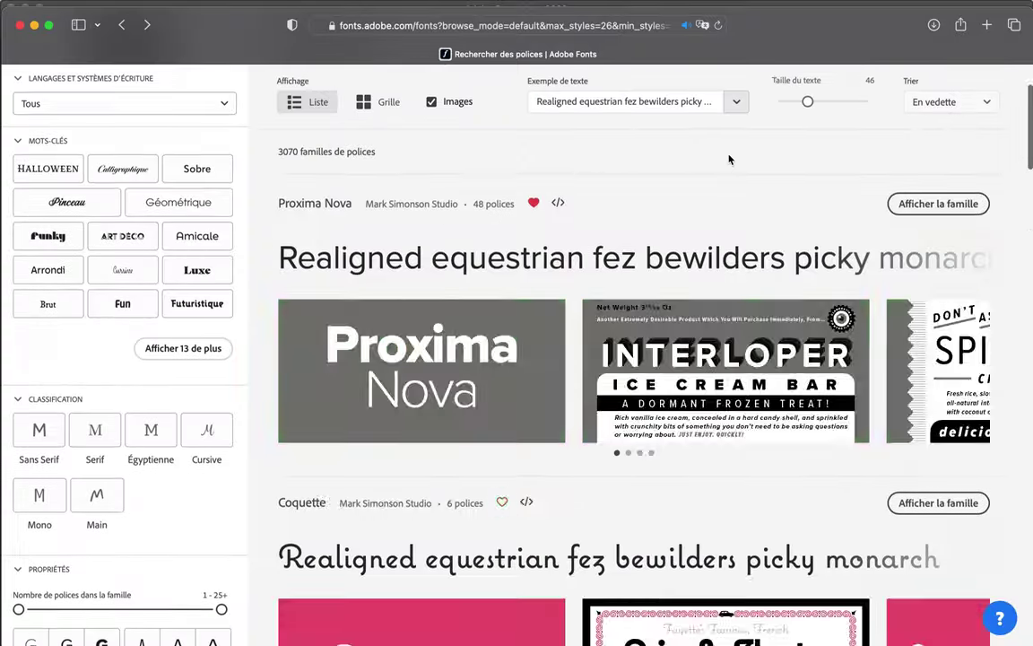
{"action": "scroll", "coordinate": [728, 157], "scroll_direction": "down", "scroll_amount": 5}
{"action": "scroll", "coordinate": [728, 159], "scroll_direction": "down", "scroll_amount": 10}
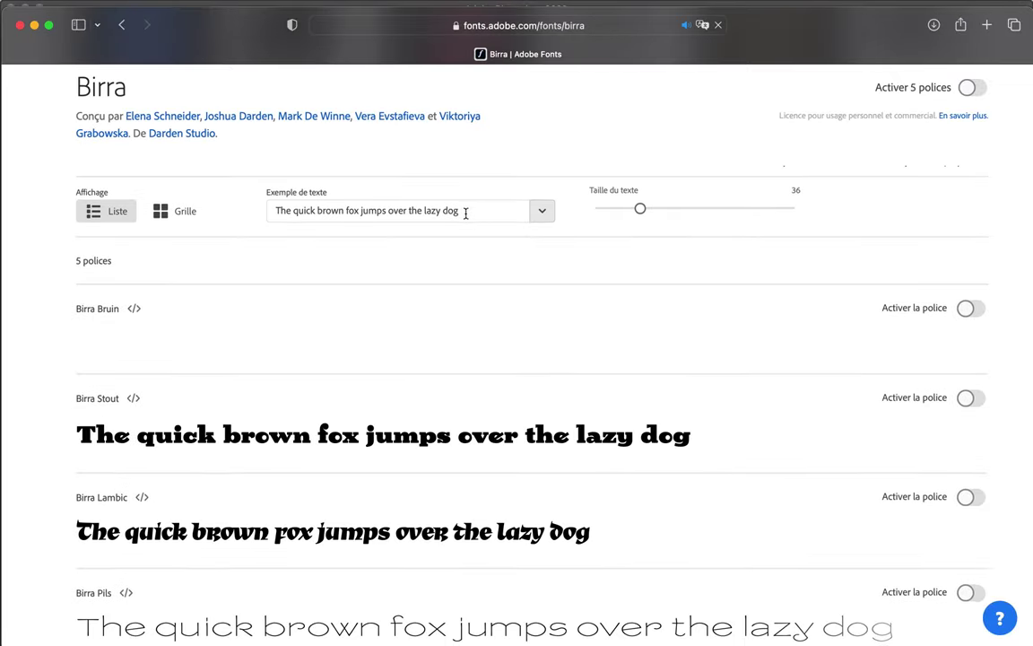
Step: Change the sample text to S and activate Birra Stout
{"action": "key", "text": "super+a"}
{"action": "type", "text": "S"}
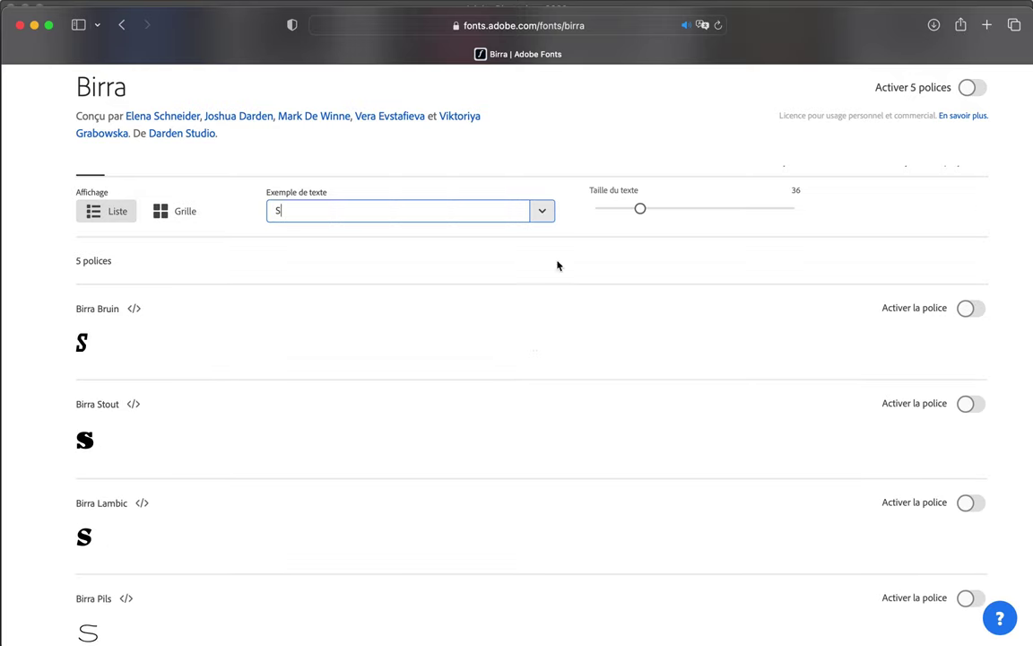
{"action": "scroll", "coordinate": [687, 326], "scroll_direction": "down", "scroll_amount": 5}
{"action": "scroll", "coordinate": [687, 326], "scroll_direction": "up", "scroll_amount": 2}
{"action": "scroll", "coordinate": [687, 326], "scroll_direction": "up", "scroll_amount": 2}
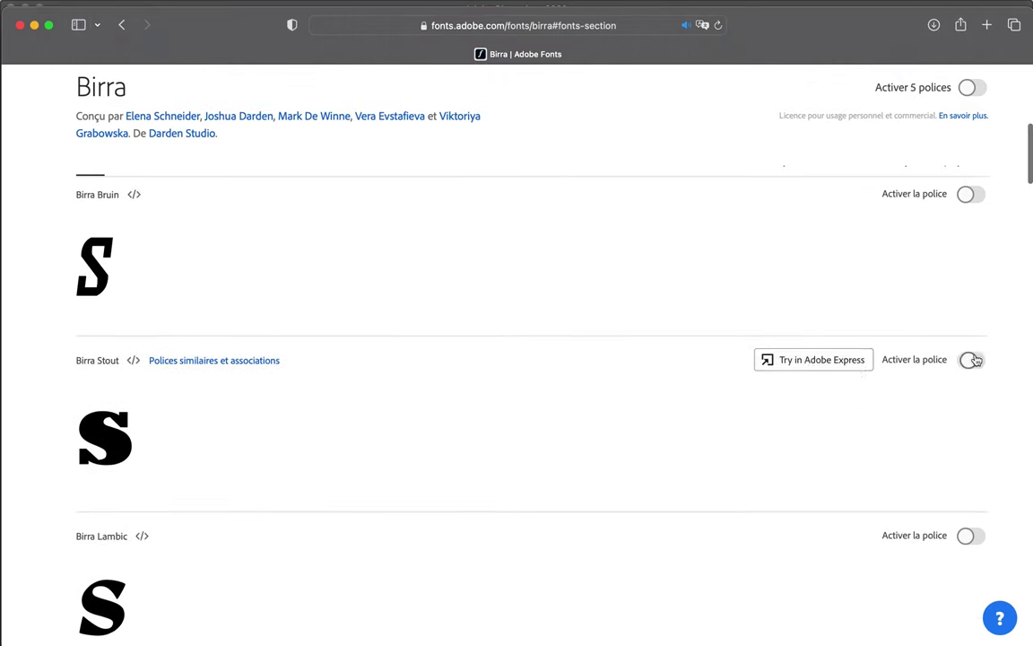
{"action": "left_click", "coordinate": [869, 156]}
{"action": "type", "text": "bir"}
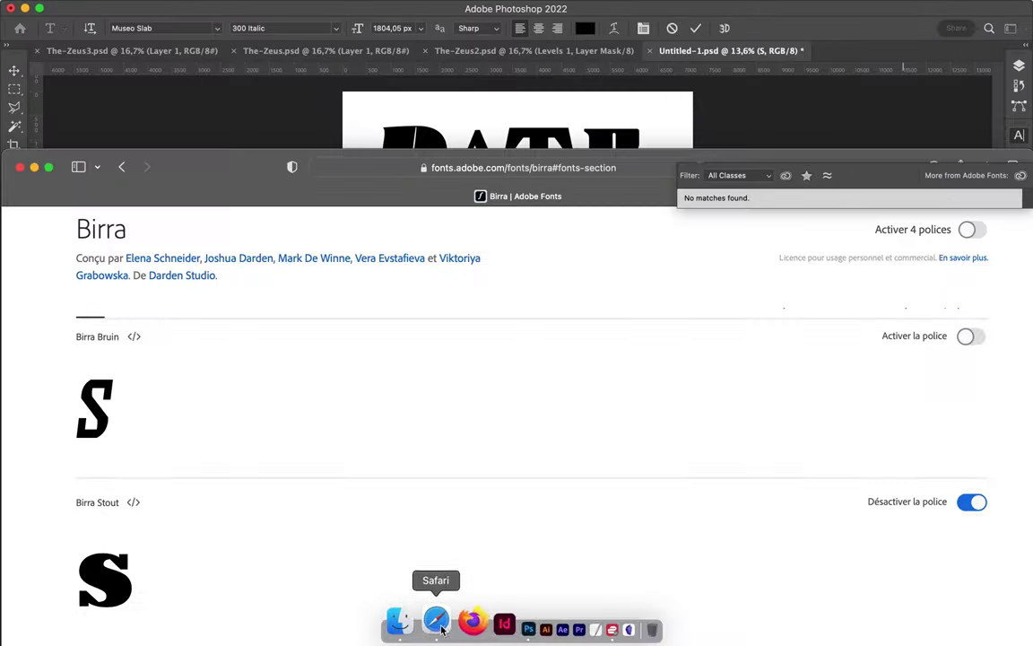
{"action": "type", "text": "ra"}
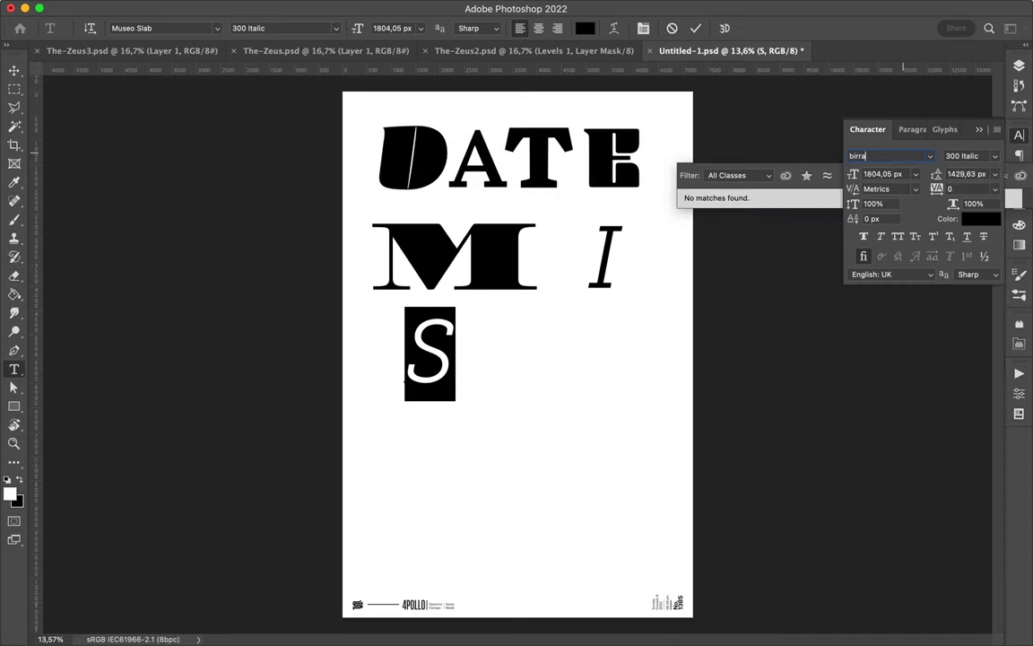
{"action": "type", "text": "birra"}
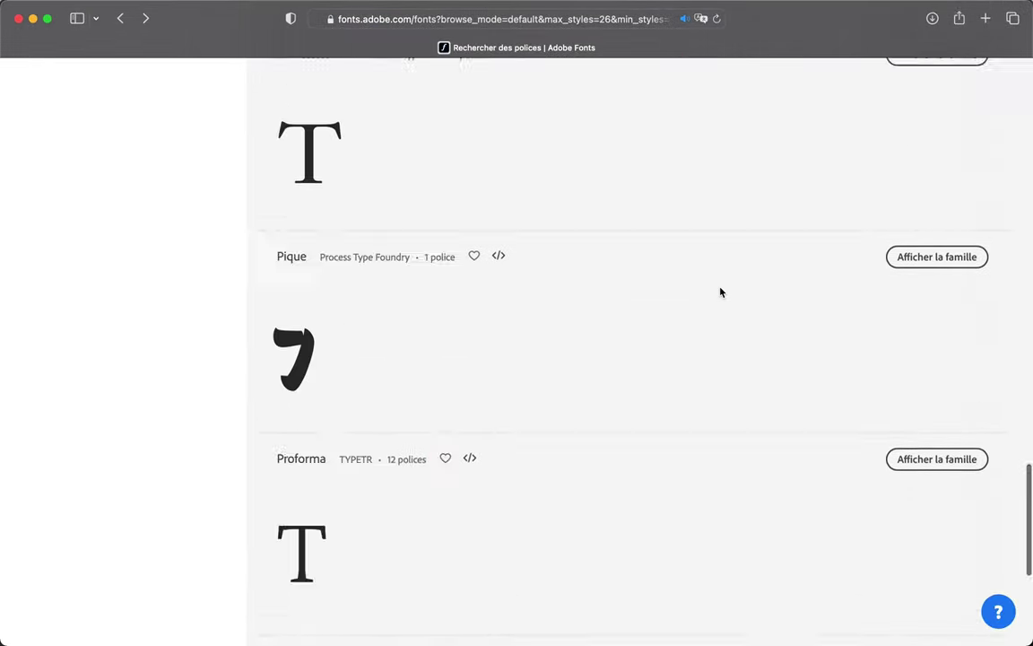
Step: Filter the fonts to a bold weight, find Condor and activate CondorExtd Regular
{"action": "scroll", "coordinate": [538, 359], "scroll_direction": "down", "scroll_amount": 5}
{"action": "left_click", "coordinate": [101, 340]}
{"action": "scroll", "coordinate": [975, 138], "scroll_direction": "down", "scroll_amount": 2}
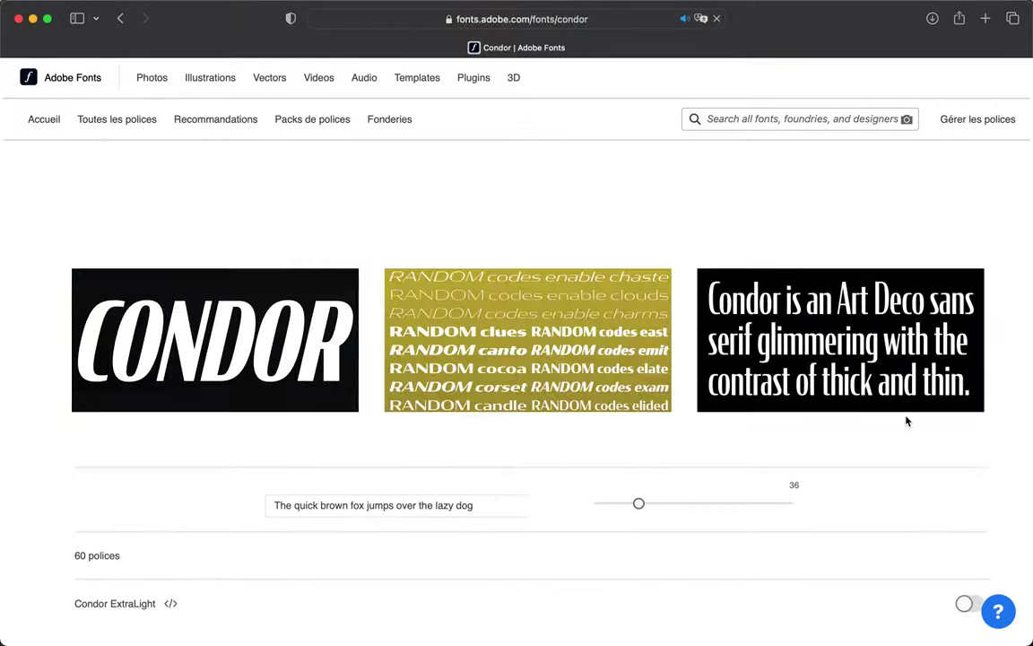
{"action": "scroll", "coordinate": [905, 421], "scroll_direction": "down", "scroll_amount": 5}
{"action": "mouse_move", "coordinate": [893, 395]}
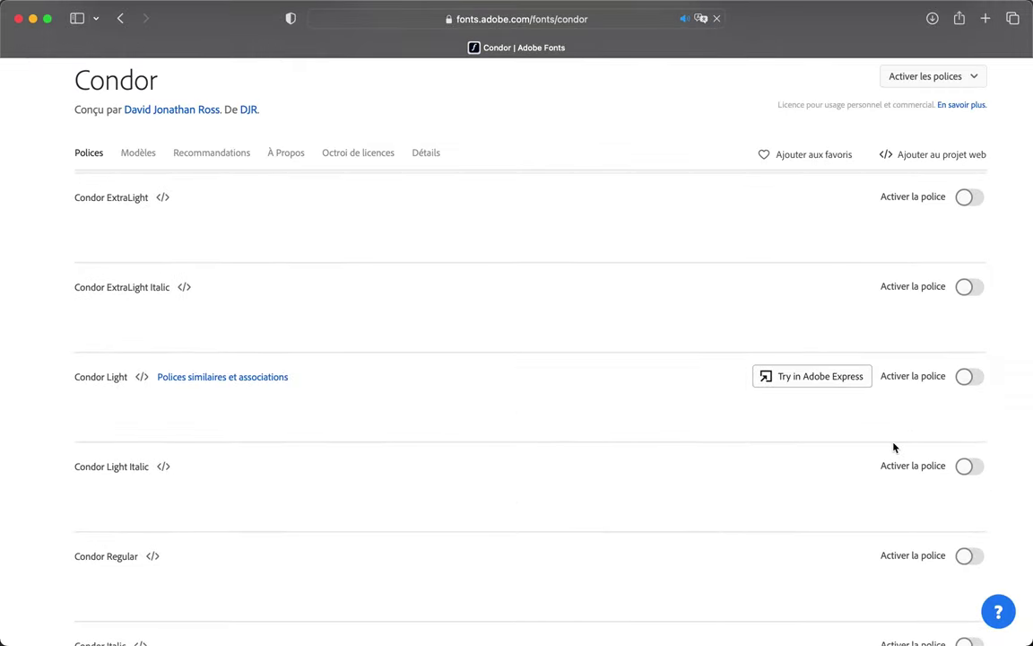
{"action": "scroll", "coordinate": [893, 446], "scroll_direction": "down", "scroll_amount": 2}
{"action": "scroll", "coordinate": [894, 446], "scroll_direction": "down", "scroll_amount": 10}
{"action": "scroll", "coordinate": [893, 446], "scroll_direction": "down", "scroll_amount": 5}
{"action": "scroll", "coordinate": [893, 447], "scroll_direction": "down", "scroll_amount": 6}
{"action": "scroll", "coordinate": [893, 447], "scroll_direction": "down", "scroll_amount": 3}
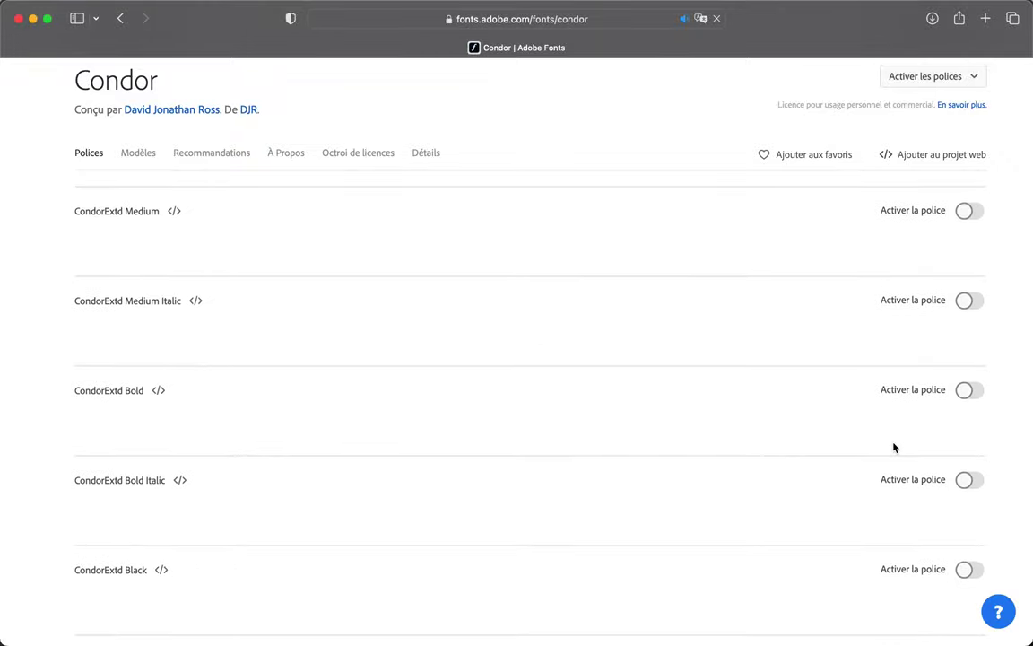
{"action": "scroll", "coordinate": [896, 448], "scroll_direction": "up", "scroll_amount": 3}
{"action": "scroll", "coordinate": [950, 453], "scroll_direction": "up", "scroll_amount": 2}
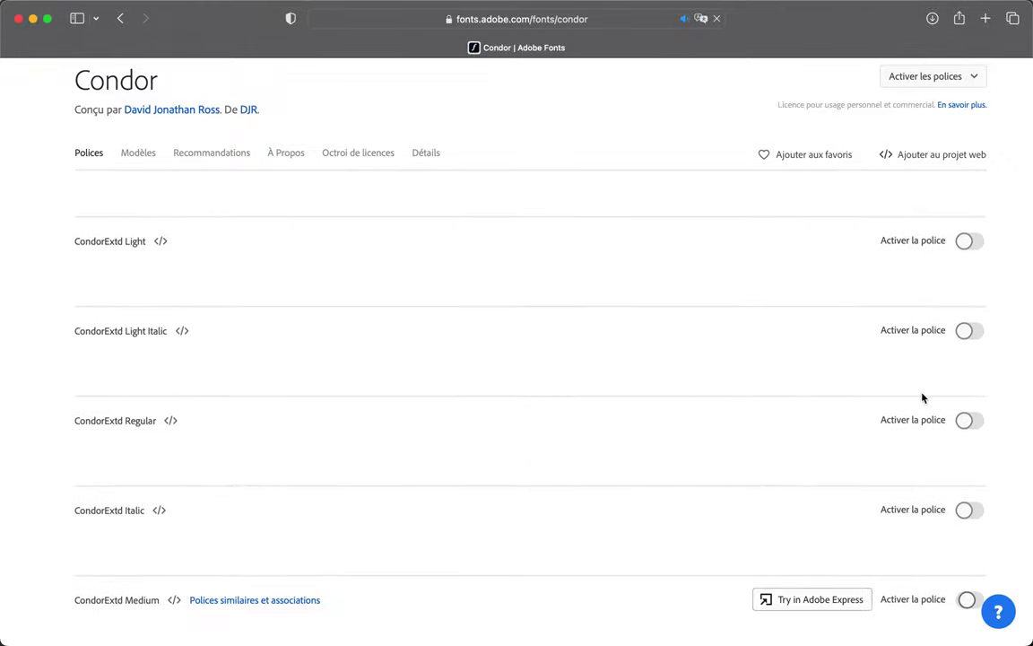
{"action": "scroll", "coordinate": [967, 435], "scroll_direction": "up", "scroll_amount": 1}
{"action": "left_click", "coordinate": [993, 439]}
Step: Scroll the Condor styles and activate CondorWide Regular
{"action": "scroll", "coordinate": [1016, 410], "scroll_direction": "up", "scroll_amount": 1}
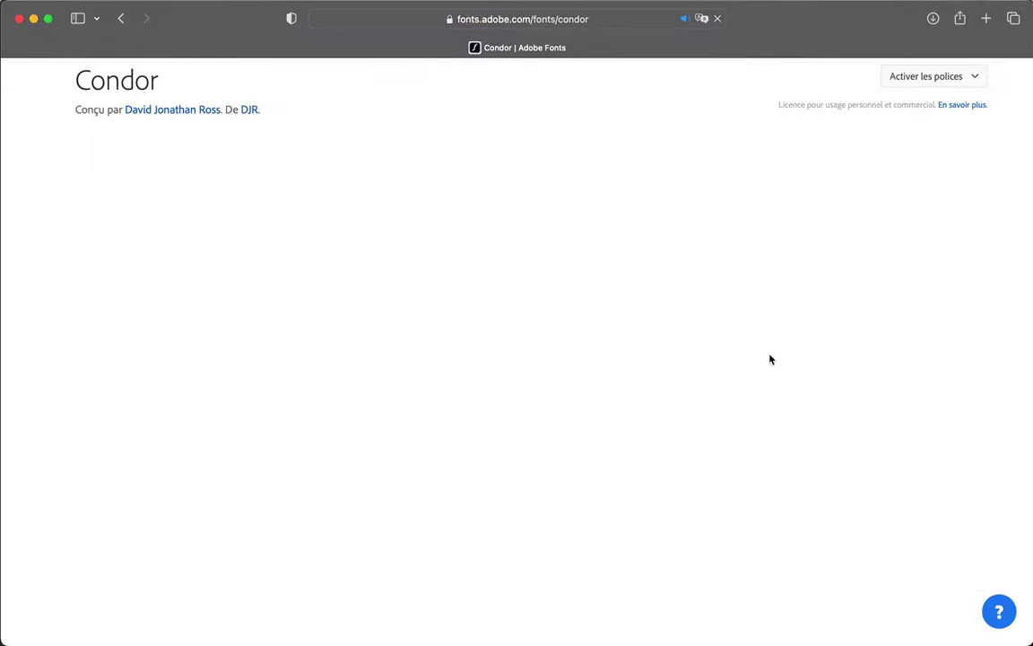
{"action": "scroll", "coordinate": [770, 357], "scroll_direction": "down", "scroll_amount": 15}
{"action": "scroll", "coordinate": [769, 357], "scroll_direction": "down", "scroll_amount": 15}
{"action": "scroll", "coordinate": [769, 358], "scroll_direction": "down", "scroll_amount": 5}
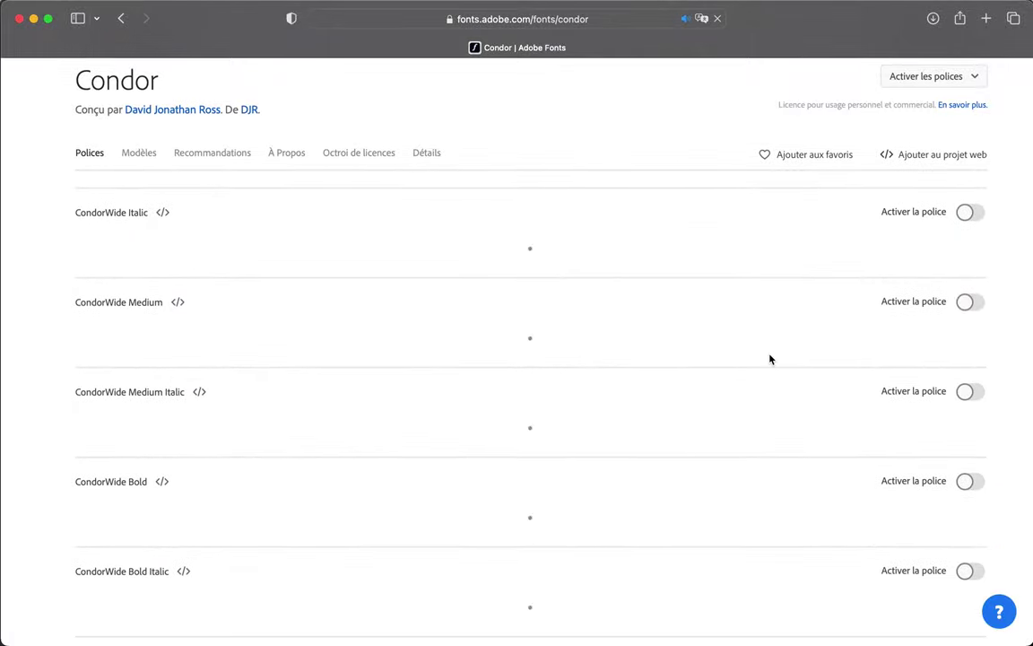
{"action": "scroll", "coordinate": [770, 358], "scroll_direction": "up", "scroll_amount": 2}
{"action": "left_click", "coordinate": [985, 311]}
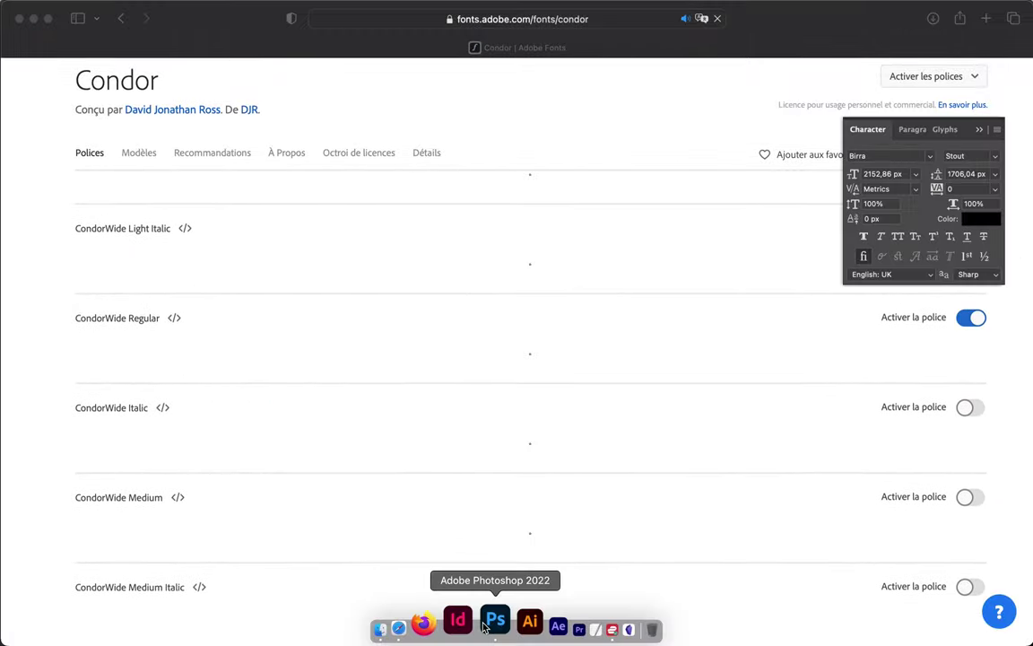
{"action": "left_click", "coordinate": [491, 623]}
{"action": "type", "text": "condor"}
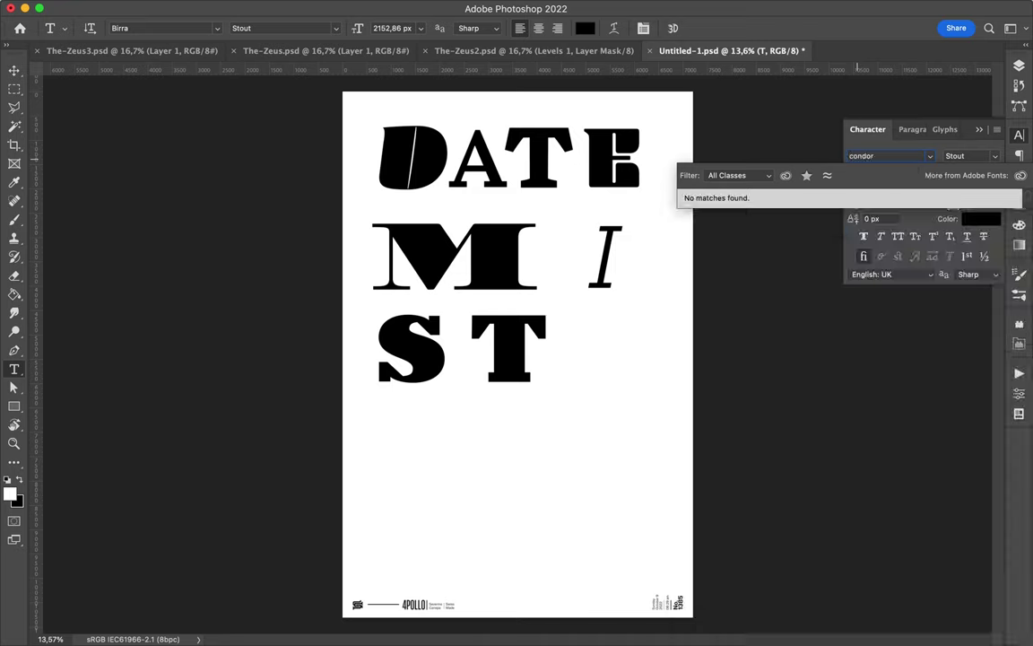
{"action": "key", "text": "super+Tab"}
{"action": "scroll", "coordinate": [631, 254], "scroll_direction": "up", "scroll_amount": 3}
{"action": "key", "text": "super+Tab"}
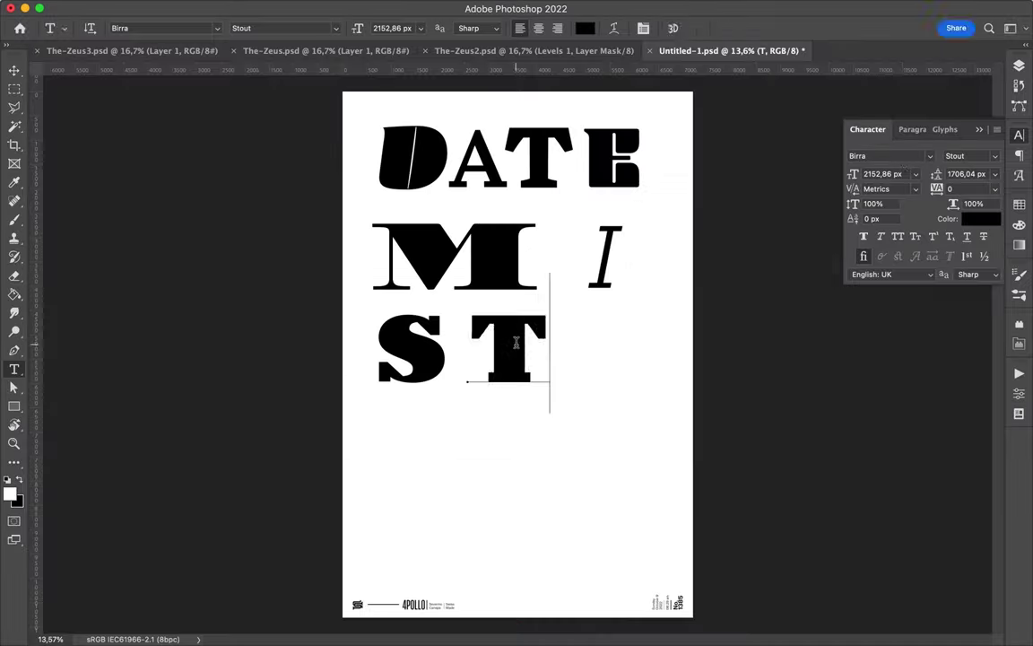
{"action": "left_click", "coordinate": [437, 627]}
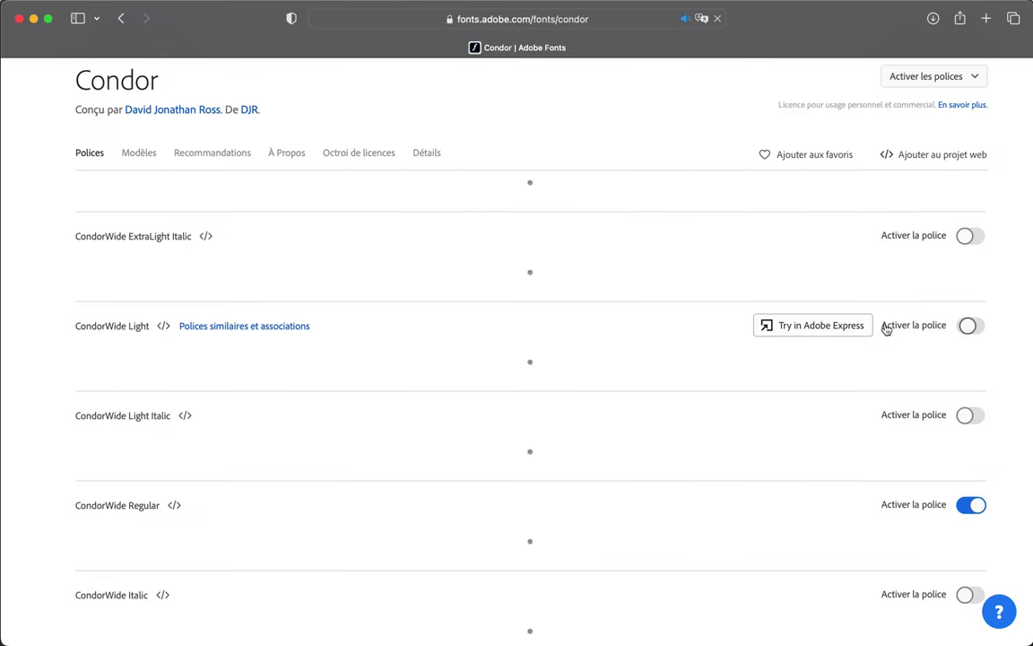
{"action": "key", "text": "super+Tab"}
{"action": "type", "text": "c"}
{"action": "left_click", "coordinate": [415, 628]}
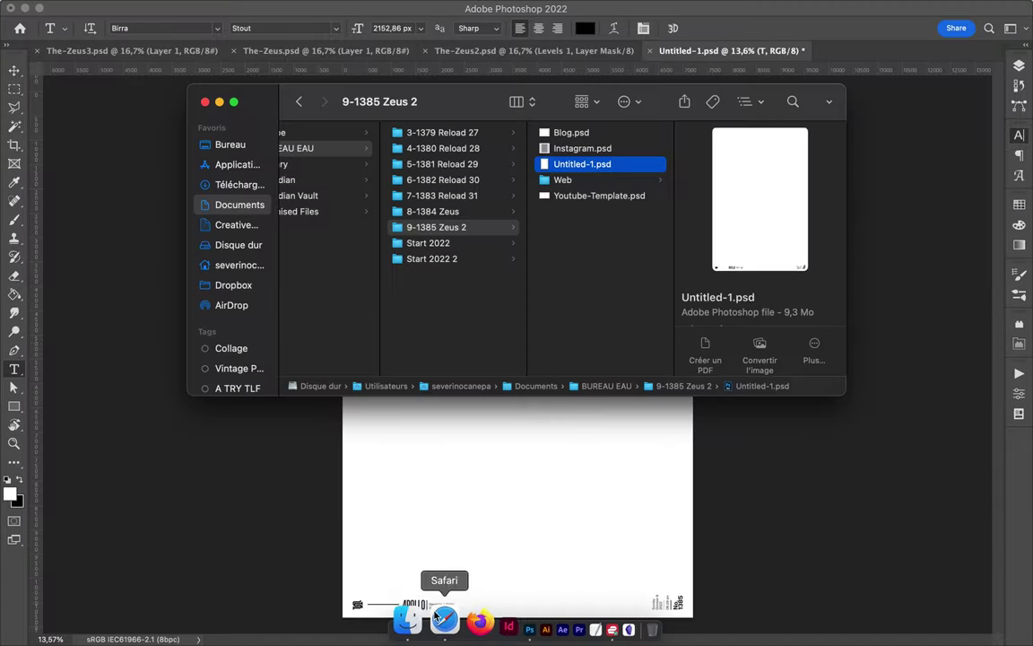
{"action": "scroll", "coordinate": [832, 415], "scroll_direction": "down", "scroll_amount": 5}
{"action": "key", "text": "super+bracketleft"}
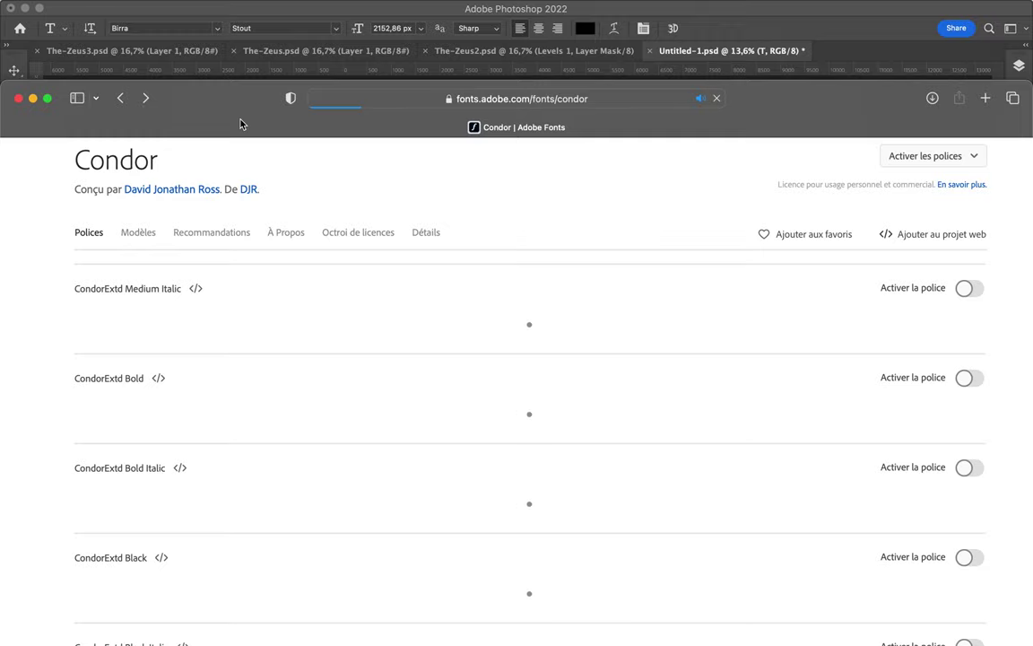
Step: Toggle Condor Wide in the family activation options and set the third-line T in CondorWide Medium
{"action": "scroll", "coordinate": [504, 361], "scroll_direction": "down", "scroll_amount": 5}
{"action": "scroll", "coordinate": [504, 363], "scroll_direction": "down", "scroll_amount": 8}
{"action": "scroll", "coordinate": [504, 362], "scroll_direction": "down", "scroll_amount": 10}
{"action": "scroll", "coordinate": [504, 362], "scroll_direction": "down", "scroll_amount": 10}
{"action": "scroll", "coordinate": [504, 362], "scroll_direction": "down", "scroll_amount": 3}
{"action": "scroll", "coordinate": [504, 363], "scroll_direction": "down", "scroll_amount": 8}
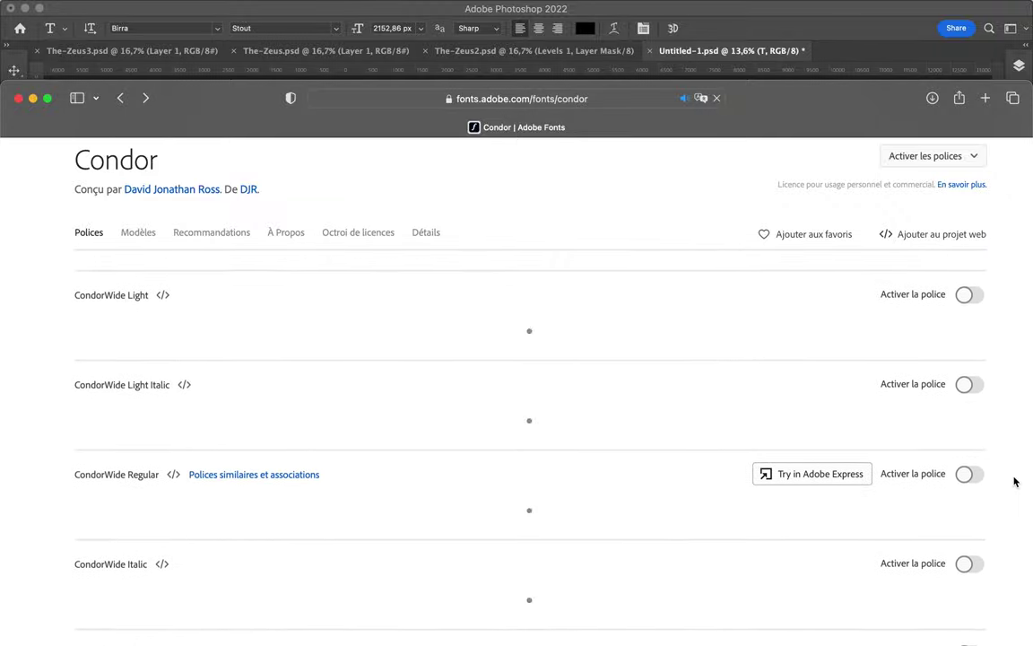
{"action": "left_click", "coordinate": [935, 157]}
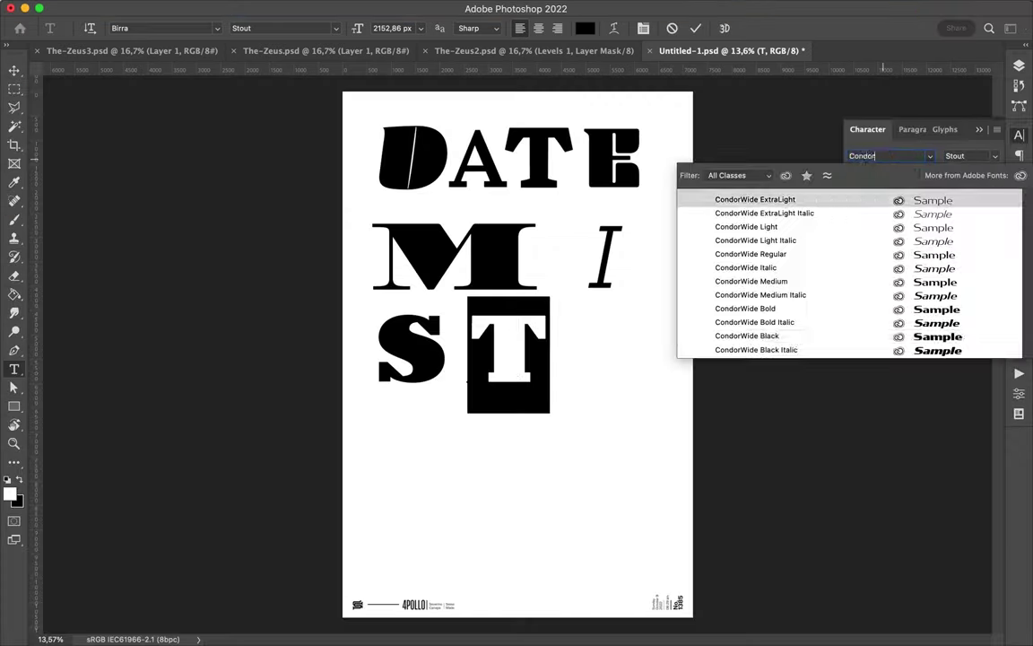
{"action": "left_click", "coordinate": [789, 286]}
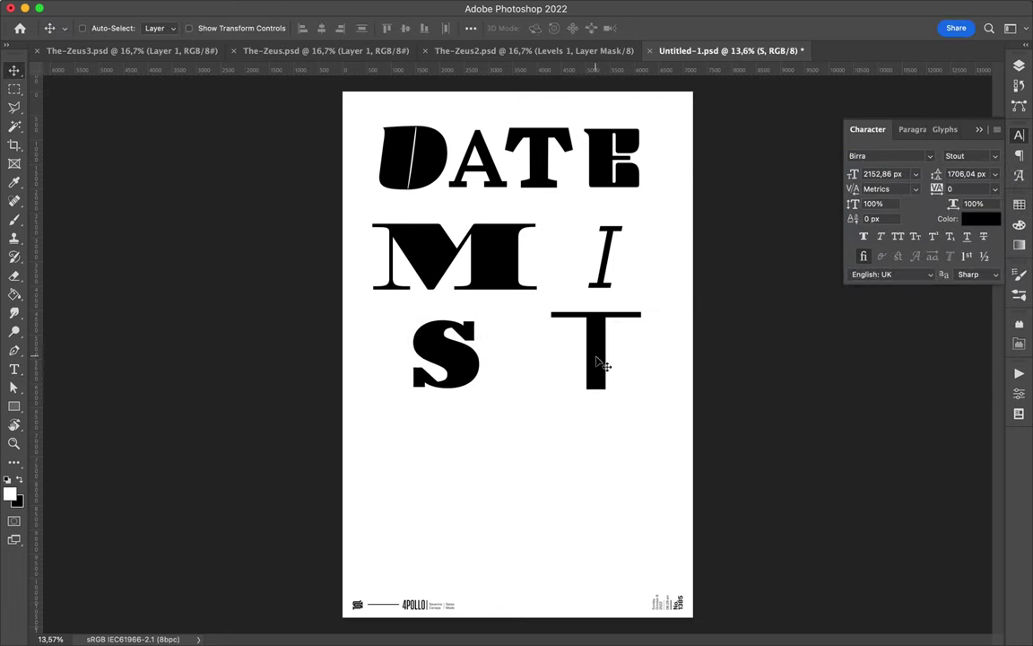
Step: Set the A in Big John and the K in Bevan
{"action": "left_click", "coordinate": [930, 155]}
{"action": "scroll", "coordinate": [848, 459], "scroll_direction": "down", "scroll_amount": 5}
{"action": "scroll", "coordinate": [850, 502], "scroll_direction": "down", "scroll_amount": 2}
{"action": "scroll", "coordinate": [857, 529], "scroll_direction": "down", "scroll_amount": 1}
{"action": "left_click", "coordinate": [834, 566]}
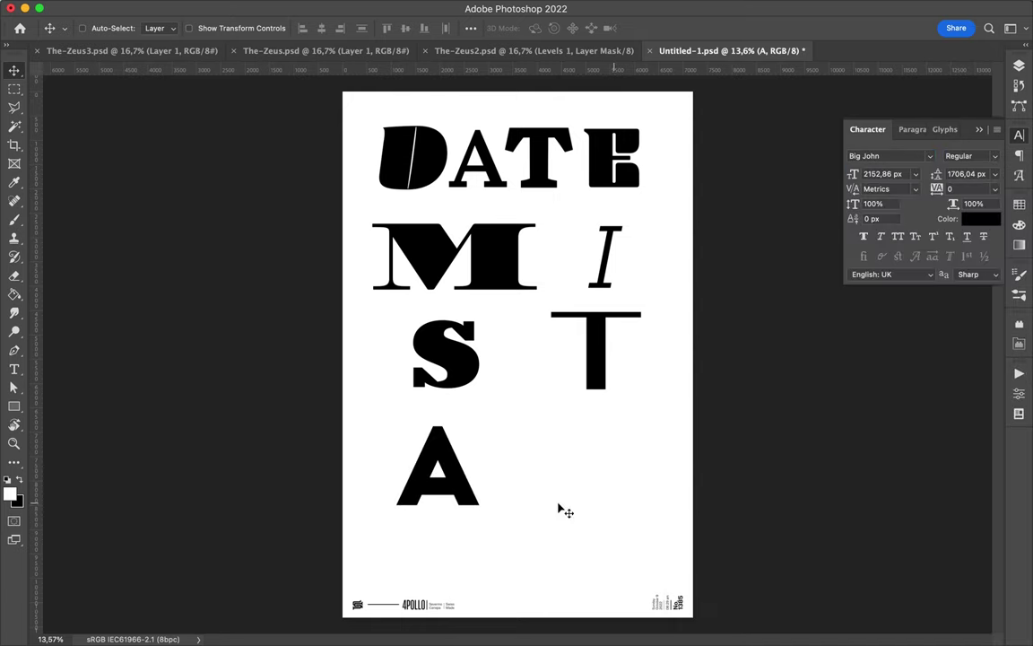
{"action": "scroll", "coordinate": [862, 442], "scroll_direction": "down", "scroll_amount": 10}
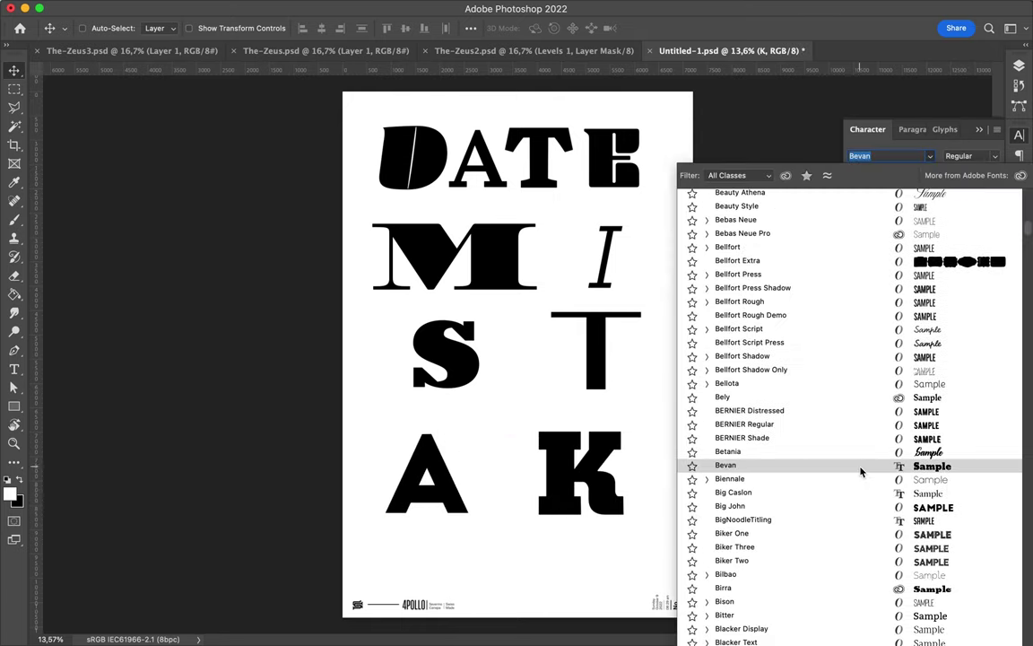
{"action": "left_click", "coordinate": [863, 458]}
Step: Give the E the Sedgwick Co font and shift the K and E left
{"action": "left_click_drag", "start_coordinate": [574, 459], "coordinate": [657, 498]}
{"action": "left_click", "coordinate": [933, 159]}
{"action": "scroll", "coordinate": [853, 534], "scroll_direction": "down", "scroll_amount": 10}
{"action": "left_click", "coordinate": [861, 213]}
{"action": "mouse_move", "coordinate": [527, 479]}
{"action": "left_mouse_down"}
{"action": "mouse_move", "coordinate": [494, 480]}
{"action": "mouse_move", "coordinate": [509, 479]}
{"action": "left_mouse_up"}
{"action": "left_click_drag", "start_coordinate": [626, 487], "coordinate": [594, 481]}
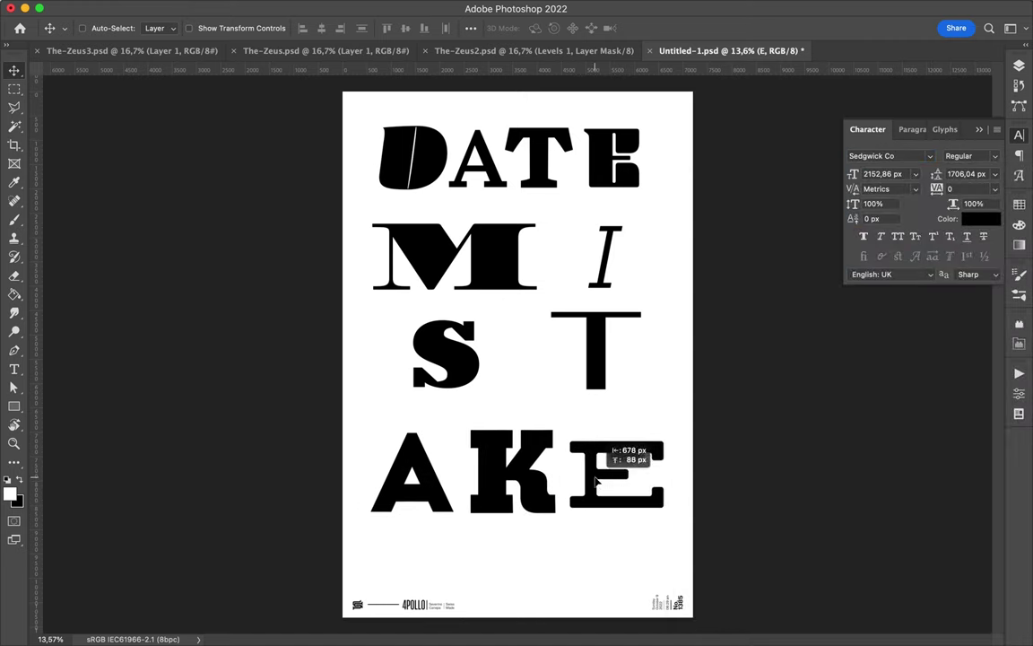
Step: Regroup S, T, A, K and E into rows reading MIS, TA and KE
{"action": "left_click_drag", "start_coordinate": [449, 363], "coordinate": [619, 263]}
{"action": "left_click_drag", "start_coordinate": [597, 350], "coordinate": [425, 348]}
{"action": "left_click_drag", "start_coordinate": [427, 483], "coordinate": [529, 363]}
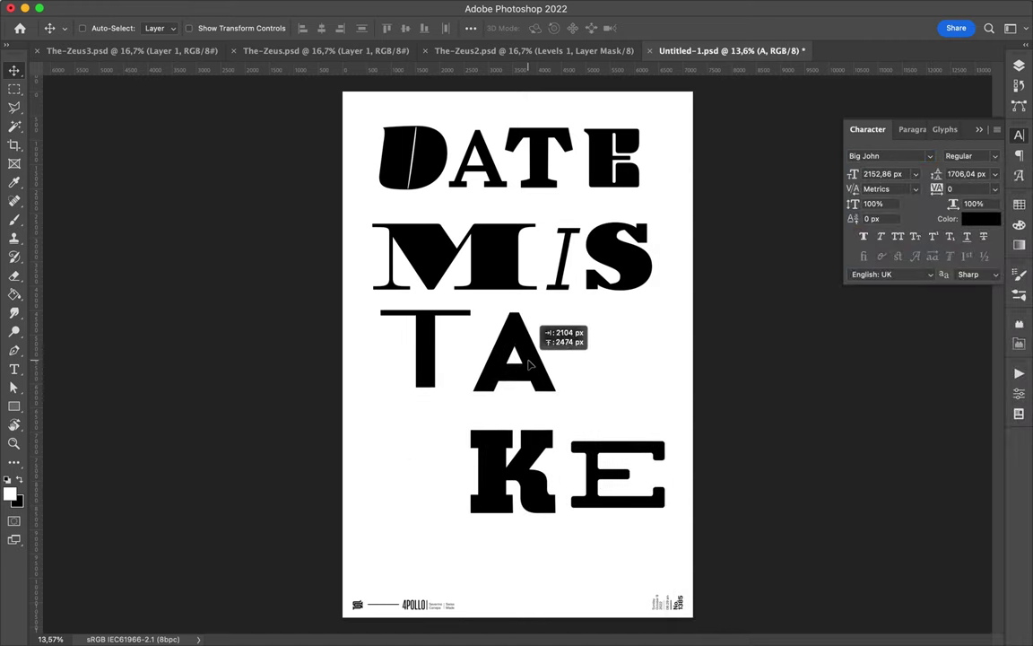
{"action": "left_click_drag", "start_coordinate": [520, 471], "coordinate": [432, 471]}
{"action": "left_click_drag", "start_coordinate": [617, 480], "coordinate": [525, 462]}
Step: Scale the E up proportionally to match the neighbouring letters
{"action": "key", "text": "ctrl+t"}
{"action": "left_click_drag", "start_coordinate": [578, 485], "coordinate": [599, 515]}
{"action": "left_click_drag", "start_coordinate": [590, 404], "coordinate": [612, 397]}
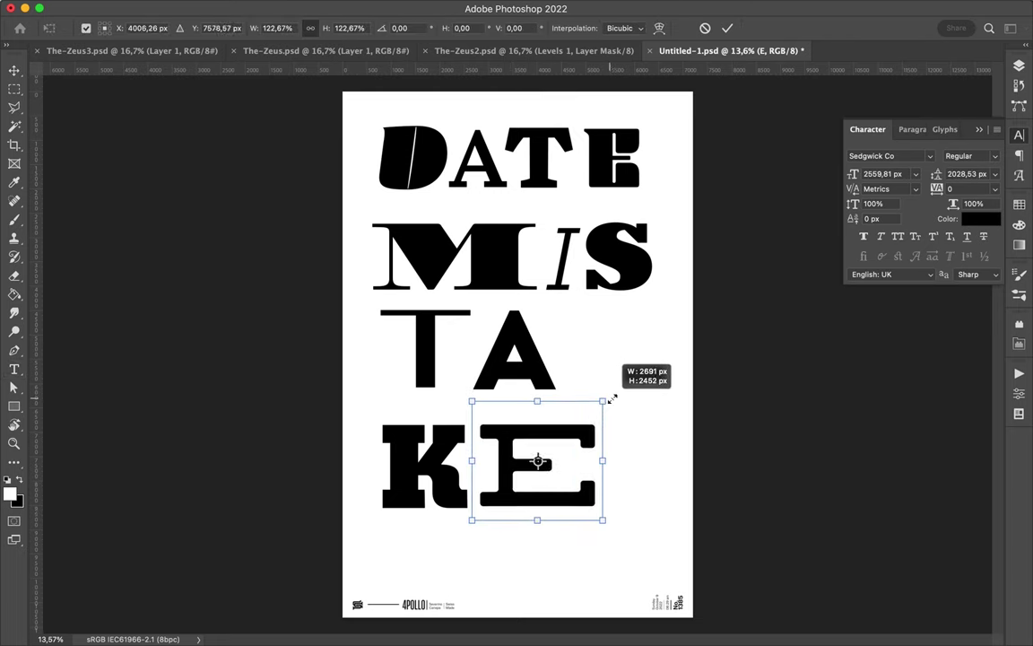
{"action": "left_click_drag", "start_coordinate": [601, 519], "coordinate": [607, 526]}
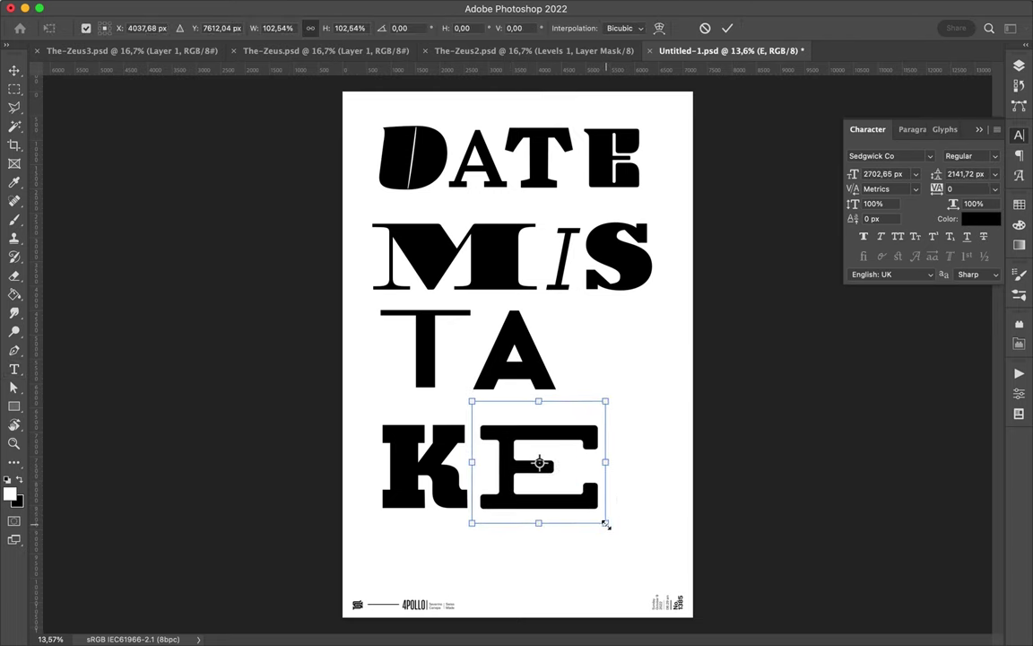
{"action": "left_click", "coordinate": [515, 359]}
Step: Browse the font list for a new A font
{"action": "left_click", "coordinate": [929, 155]}
{"action": "scroll", "coordinate": [860, 422], "scroll_direction": "down", "scroll_amount": 15}
{"action": "scroll", "coordinate": [859, 483], "scroll_direction": "down", "scroll_amount": 5}
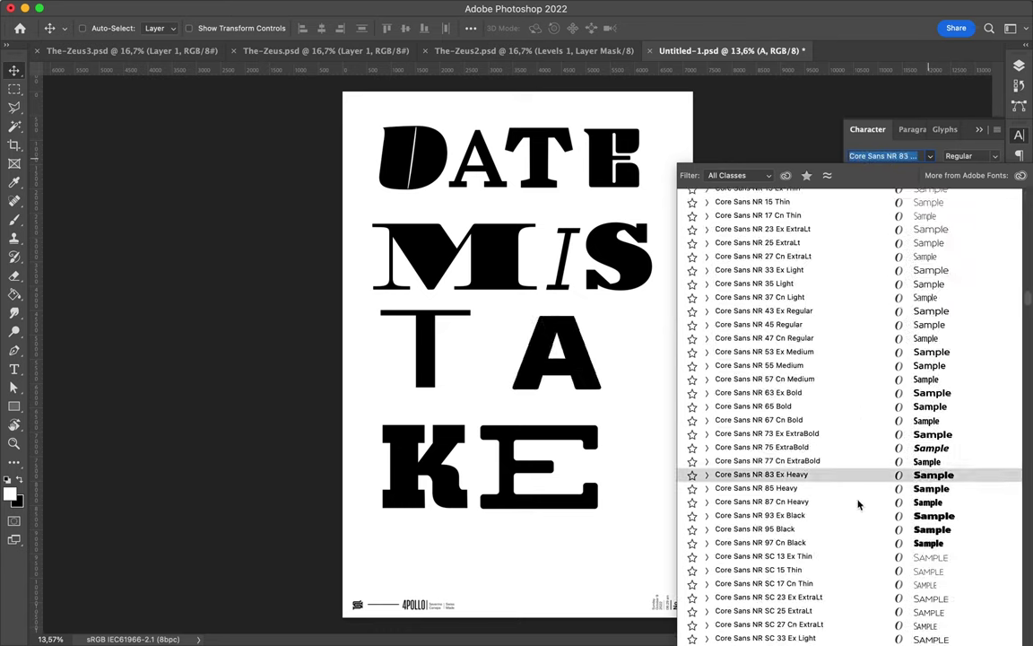
Step: Apply a flowing script font to the A
{"action": "scroll", "coordinate": [860, 430], "scroll_direction": "down", "scroll_amount": 15}
{"action": "scroll", "coordinate": [745, 502], "scroll_direction": "down", "scroll_amount": 5}
{"action": "scroll", "coordinate": [740, 459], "scroll_direction": "down", "scroll_amount": 3}
{"action": "scroll", "coordinate": [753, 485], "scroll_direction": "down", "scroll_amount": 5}
{"action": "left_click", "coordinate": [756, 489]}
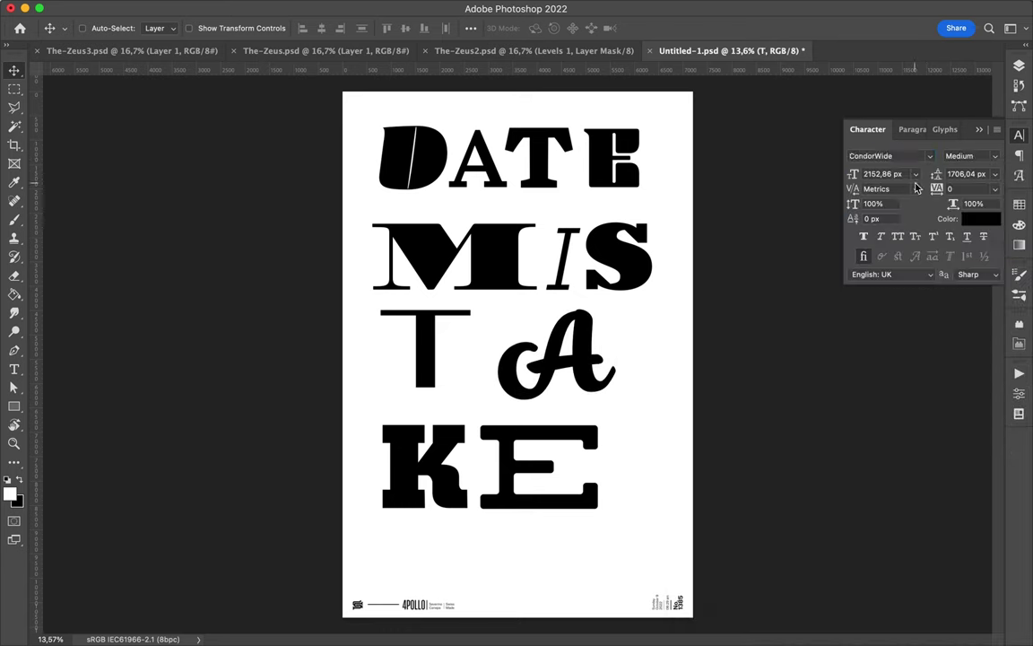
Step: Try Teramo Variable as the font for the T
{"action": "left_click", "coordinate": [930, 156]}
{"action": "scroll", "coordinate": [843, 421], "scroll_direction": "down", "scroll_amount": 15}
{"action": "scroll", "coordinate": [848, 424], "scroll_direction": "up", "scroll_amount": 5}
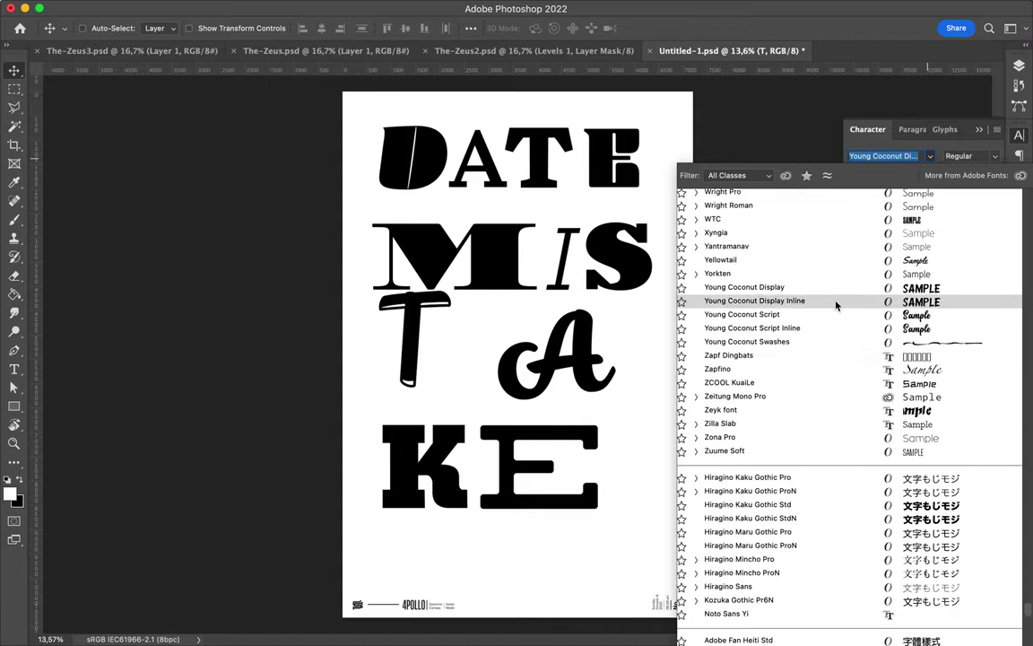
{"action": "scroll", "coordinate": [836, 305], "scroll_direction": "up", "scroll_amount": 2}
{"action": "scroll", "coordinate": [834, 300], "scroll_direction": "up", "scroll_amount": 3}
{"action": "scroll", "coordinate": [835, 287], "scroll_direction": "up", "scroll_amount": 3}
{"action": "scroll", "coordinate": [834, 267], "scroll_direction": "up", "scroll_amount": 5}
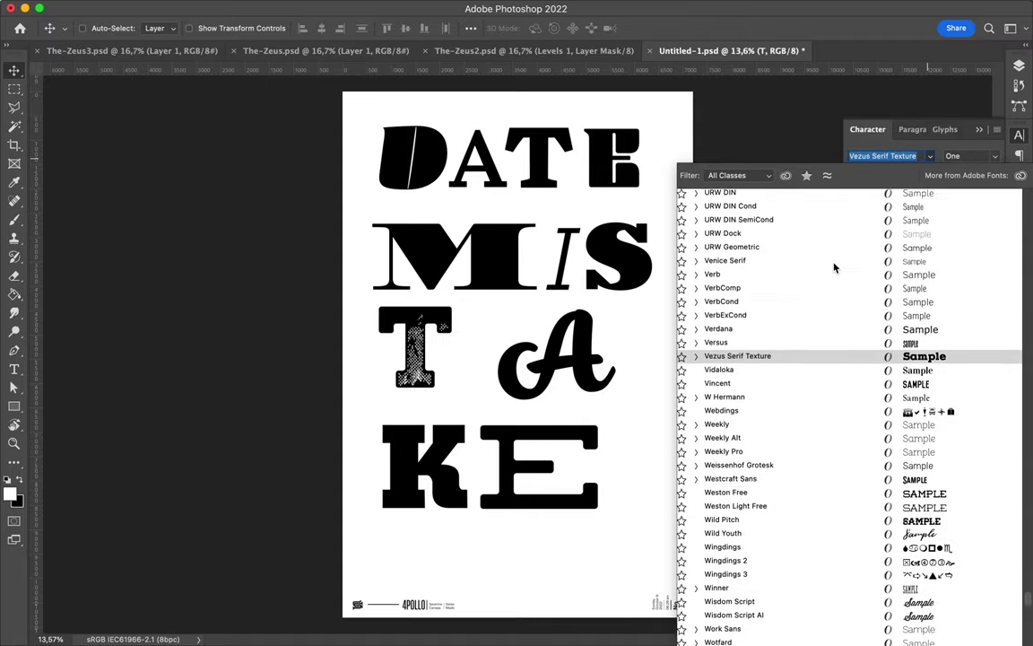
{"action": "scroll", "coordinate": [843, 260], "scroll_direction": "up", "scroll_amount": 13}
{"action": "scroll", "coordinate": [807, 269], "scroll_direction": "up", "scroll_amount": 11}
{"action": "scroll", "coordinate": [771, 332], "scroll_direction": "up", "scroll_amount": 5}
{"action": "scroll", "coordinate": [766, 386], "scroll_direction": "up", "scroll_amount": 2}
{"action": "scroll", "coordinate": [773, 269], "scroll_direction": "up", "scroll_amount": 8}
{"action": "scroll", "coordinate": [771, 287], "scroll_direction": "up", "scroll_amount": 8}
{"action": "scroll", "coordinate": [717, 287], "scroll_direction": "up", "scroll_amount": 4}
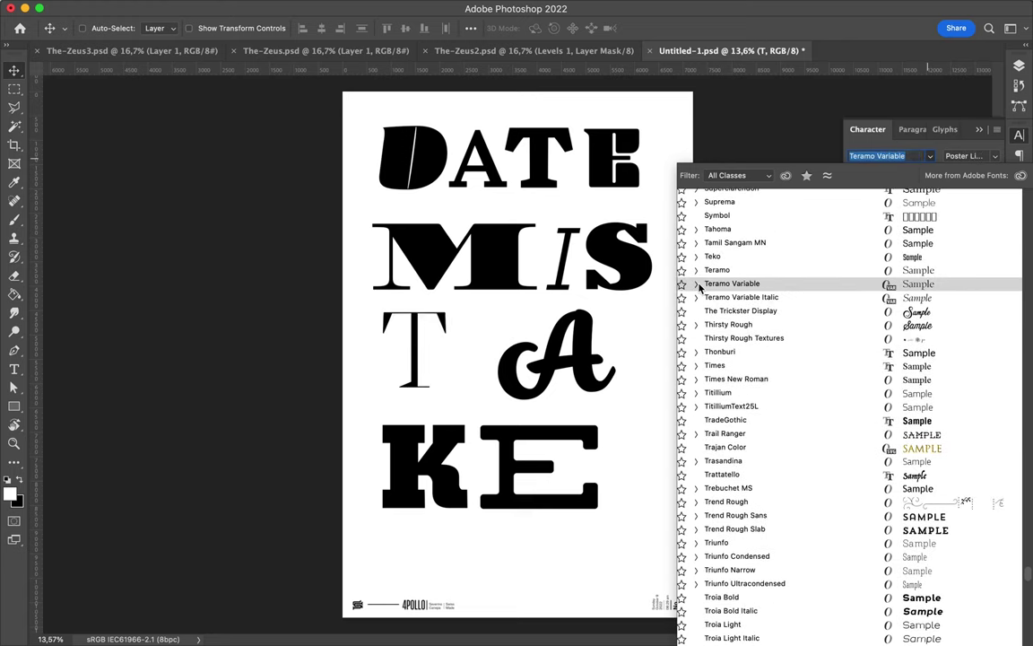
{"action": "left_click", "coordinate": [700, 287]}
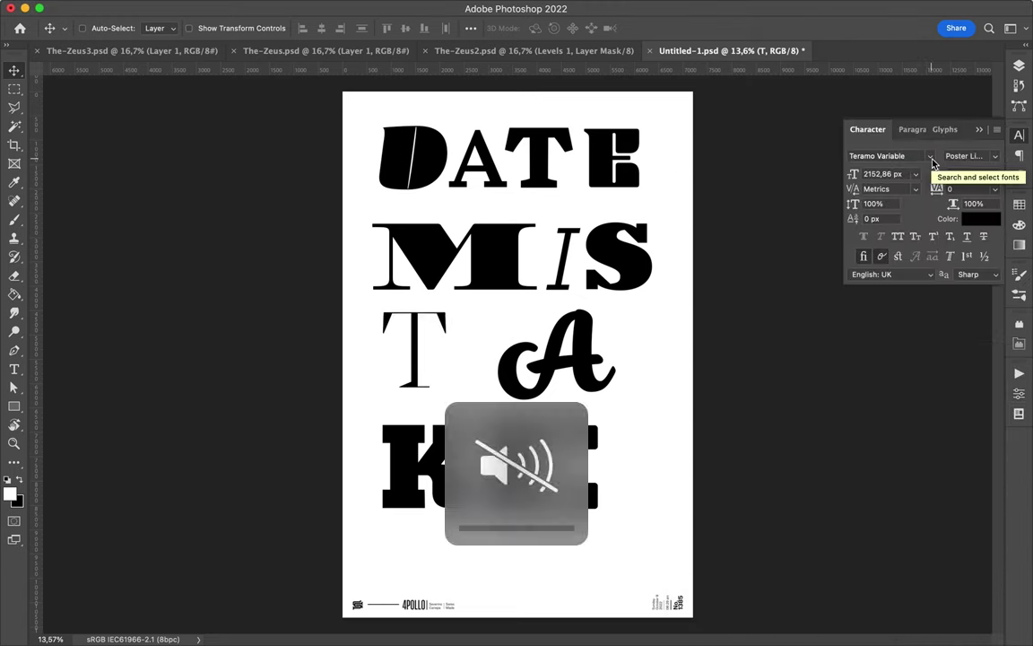
Step: Change the T to Henderson Slab in the Basic Black weight
{"action": "left_click", "coordinate": [931, 158]}
{"action": "scroll", "coordinate": [865, 376], "scroll_direction": "down", "scroll_amount": 5}
{"action": "scroll", "coordinate": [883, 515], "scroll_direction": "down", "scroll_amount": 1}
{"action": "scroll", "coordinate": [883, 517], "scroll_direction": "down", "scroll_amount": 3}
{"action": "scroll", "coordinate": [888, 574], "scroll_direction": "down", "scroll_amount": 3}
{"action": "scroll", "coordinate": [864, 525], "scroll_direction": "down", "scroll_amount": 3}
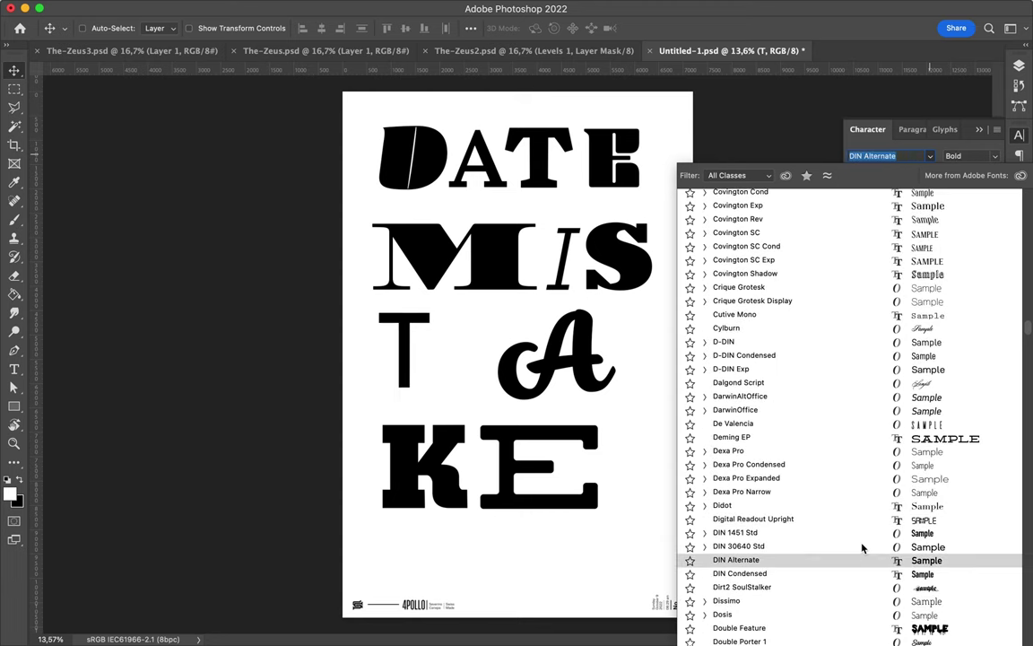
{"action": "scroll", "coordinate": [860, 546], "scroll_direction": "down", "scroll_amount": 2}
{"action": "scroll", "coordinate": [860, 574], "scroll_direction": "down", "scroll_amount": 5}
{"action": "scroll", "coordinate": [854, 572], "scroll_direction": "down", "scroll_amount": 5}
{"action": "scroll", "coordinate": [845, 497], "scroll_direction": "down", "scroll_amount": 3}
{"action": "scroll", "coordinate": [843, 535], "scroll_direction": "down", "scroll_amount": 3}
{"action": "scroll", "coordinate": [841, 540], "scroll_direction": "down", "scroll_amount": 3}
{"action": "scroll", "coordinate": [843, 542], "scroll_direction": "down", "scroll_amount": 5}
{"action": "scroll", "coordinate": [856, 511], "scroll_direction": "down", "scroll_amount": 5}
{"action": "scroll", "coordinate": [865, 524], "scroll_direction": "down", "scroll_amount": 5}
{"action": "scroll", "coordinate": [869, 538], "scroll_direction": "down", "scroll_amount": 5}
{"action": "left_click", "coordinate": [786, 548]}
{"action": "left_click", "coordinate": [994, 156]}
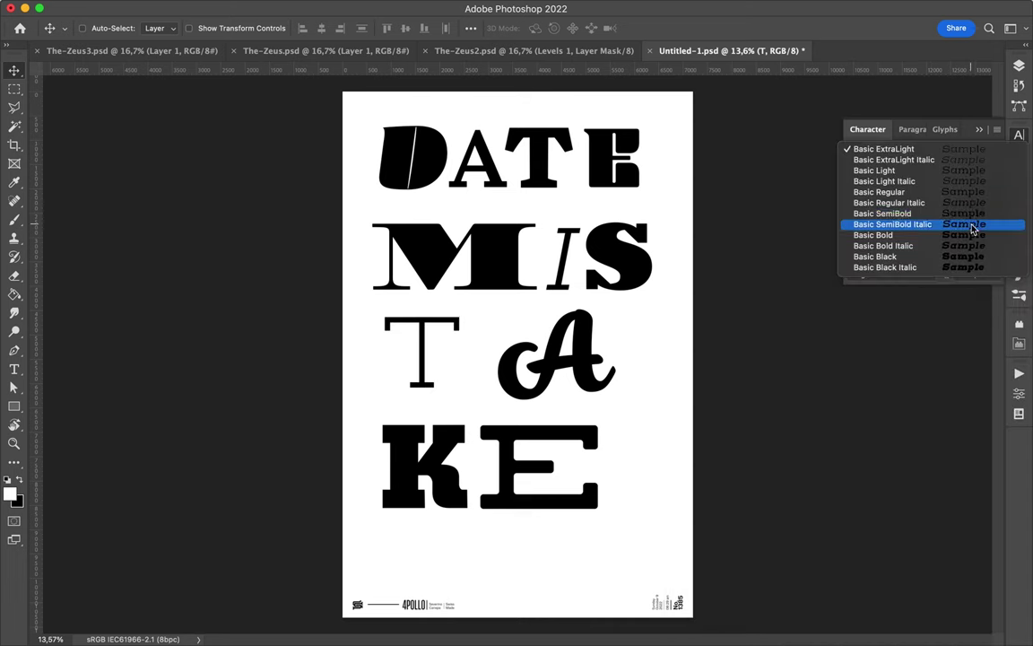
{"action": "left_click", "coordinate": [1008, 212]}
{"action": "left_click", "coordinate": [995, 156]}
{"action": "left_click", "coordinate": [964, 206]}
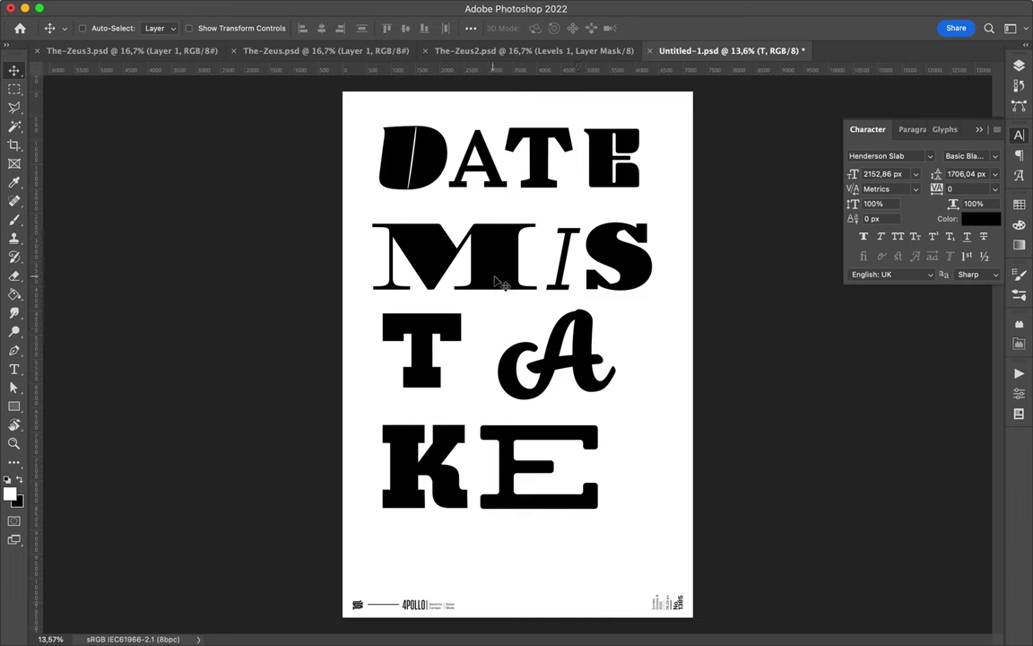
Step: Draw a rectangle across the top row with the Rectangle tool
{"action": "key", "text": "u"}
{"action": "left_click_drag", "start_coordinate": [692, 164], "coordinate": [692, 164]}
{"action": "left_click_drag", "start_coordinate": [901, 341], "coordinate": [901, 491]}
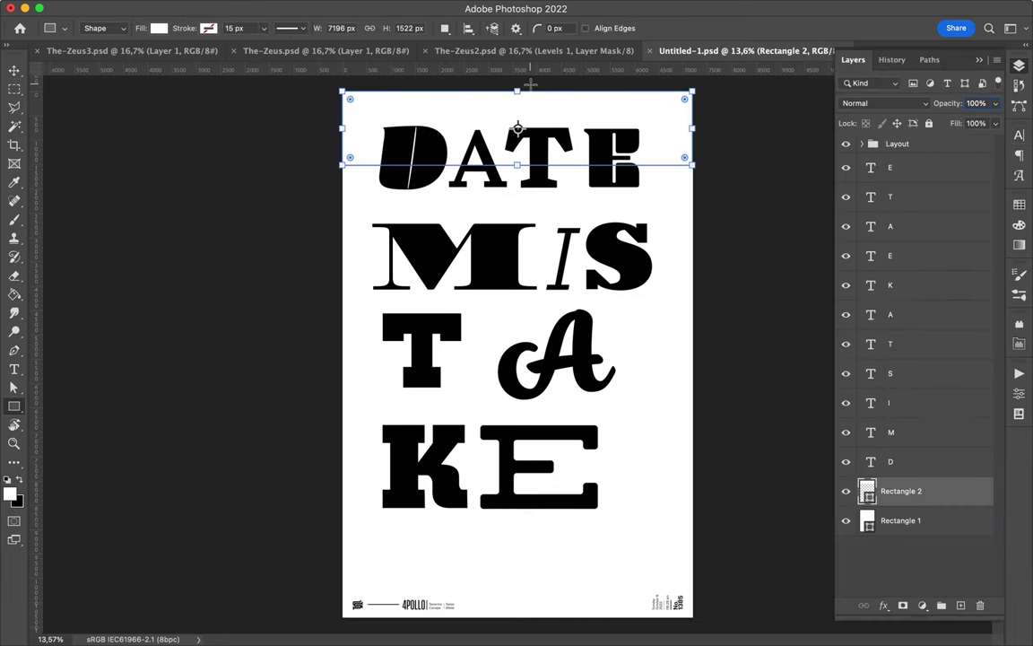
Step: Narrow the top rectangle to end at the guide and adjust its height
{"action": "key", "text": "v"}
{"action": "key", "text": "a"}
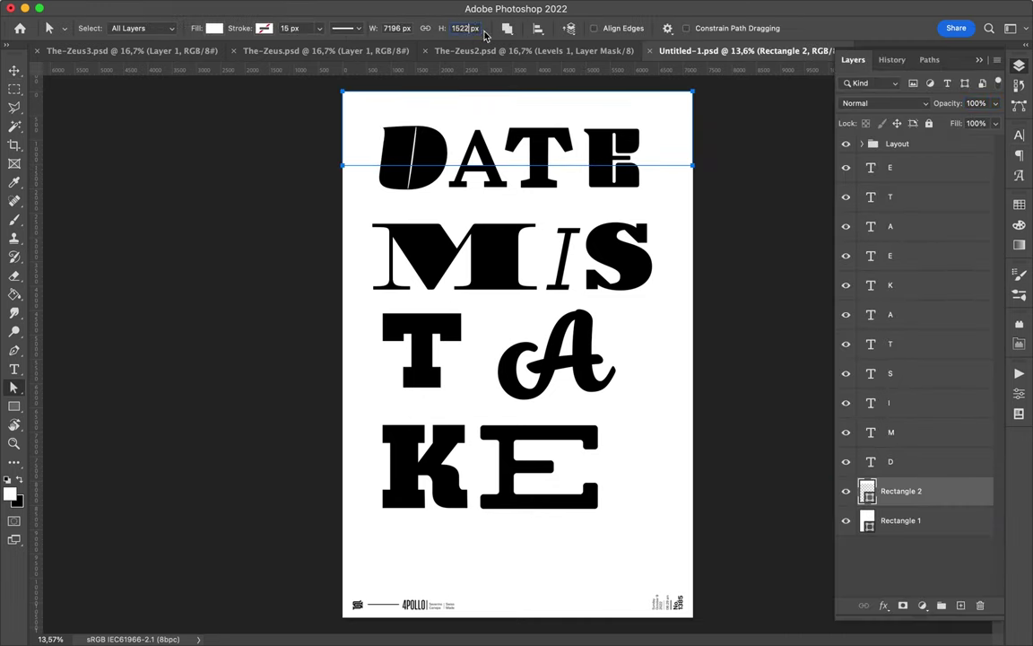
{"action": "type", "text": "4p"}
{"action": "key", "text": "Return"}
{"action": "key", "text": "Return"}
{"action": "key", "text": "ctrl+z"}
{"action": "key", "text": "v"}
{"action": "key", "text": "ctrl+t"}
{"action": "left_click_drag", "start_coordinate": [517, 135], "coordinate": [534, 141]}
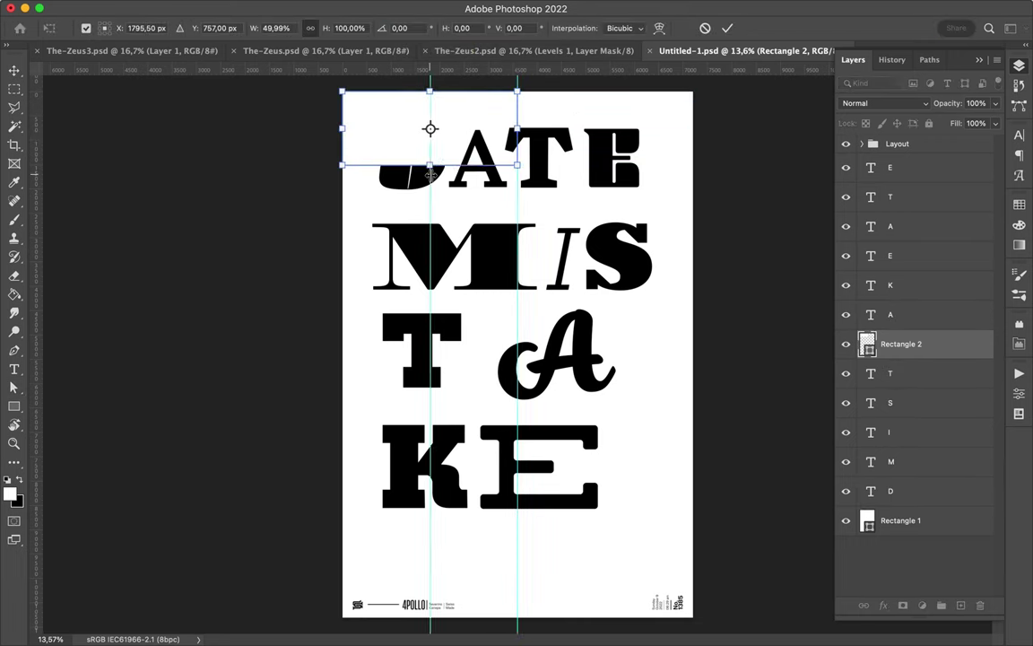
{"action": "left_click_drag", "start_coordinate": [435, 179], "coordinate": [429, 203]}
{"action": "key", "text": "Return"}
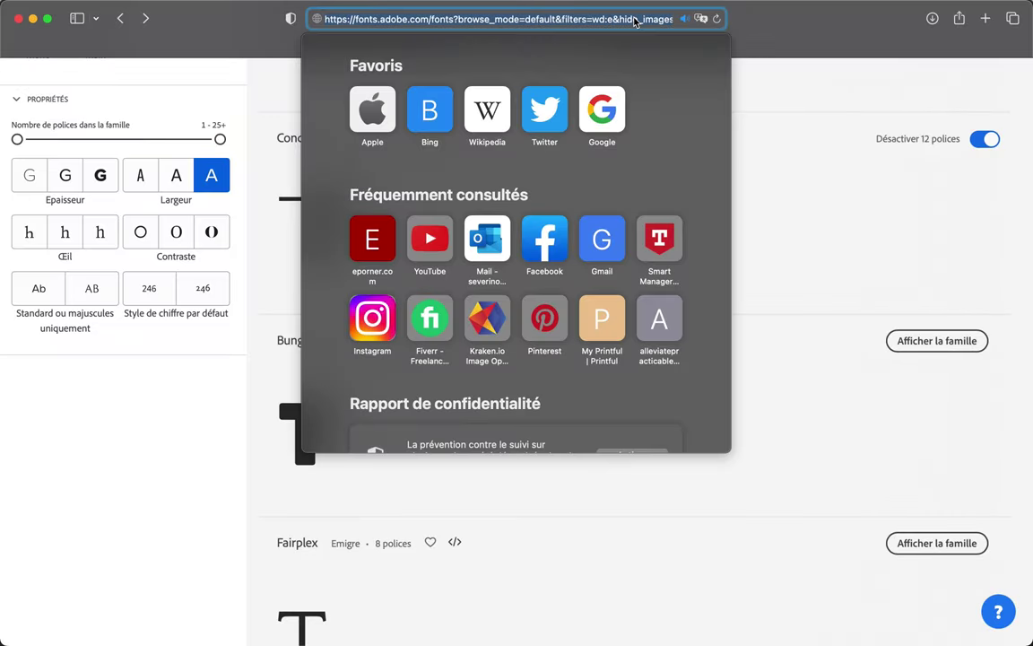
Step: Search the web for 'vintage color scheme' palettes
{"action": "type", "text": "vintage color scheme"}
{"action": "key", "text": "Return"}
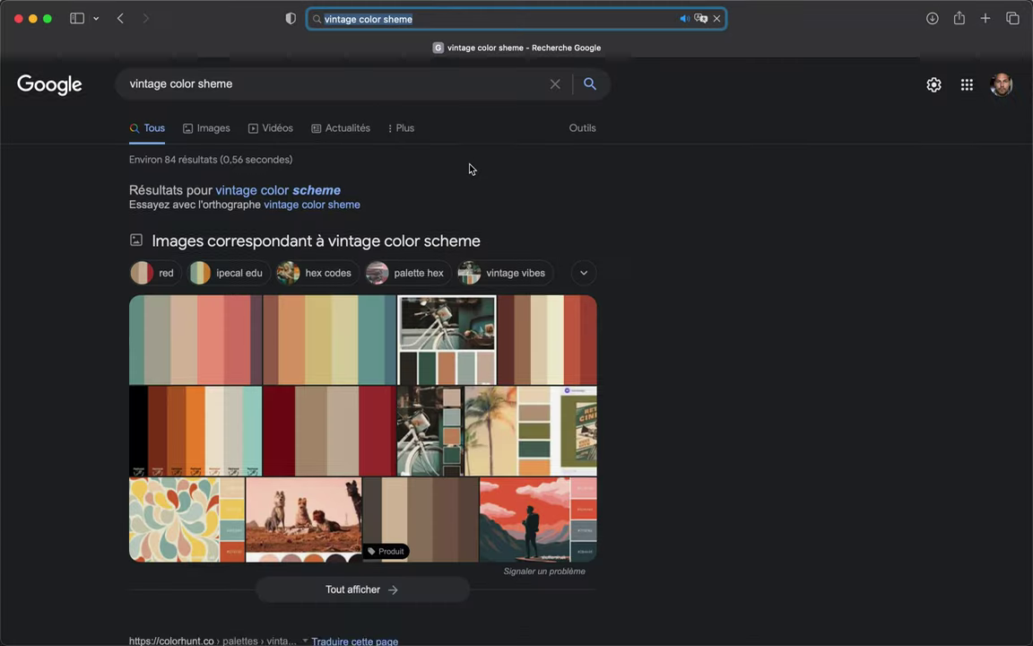
{"action": "scroll", "coordinate": [597, 187], "scroll_direction": "down", "scroll_amount": 5}
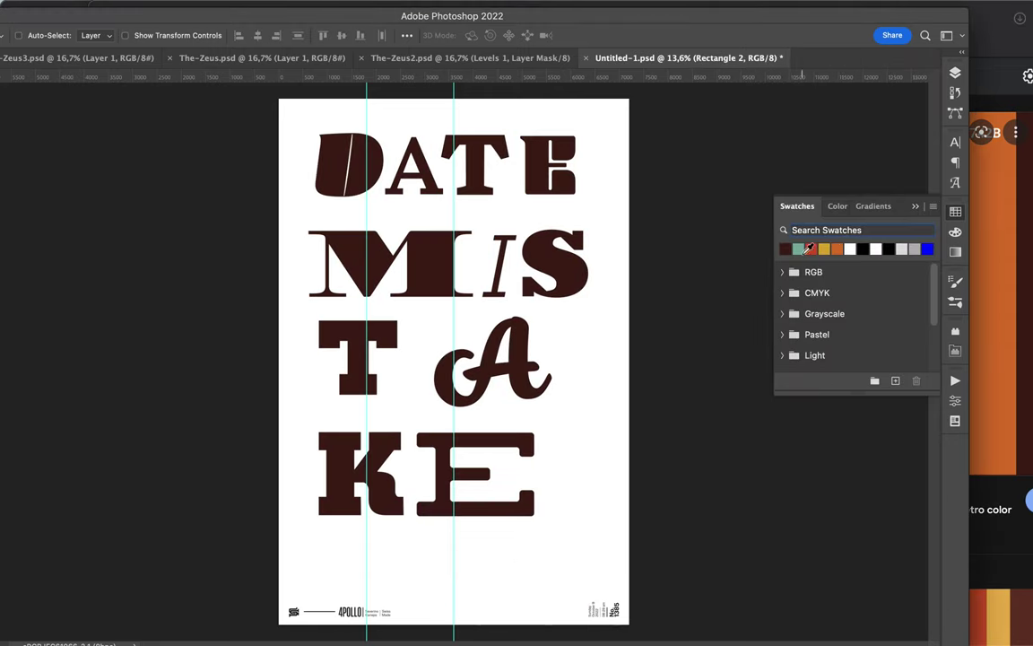
Step: Place the teal block at top-left with a red-filled copy beside it
{"action": "left_click_drag", "start_coordinate": [278, 99], "coordinate": [350, 164]}
{"action": "left_click_drag", "start_coordinate": [354, 117], "coordinate": [433, 119]}
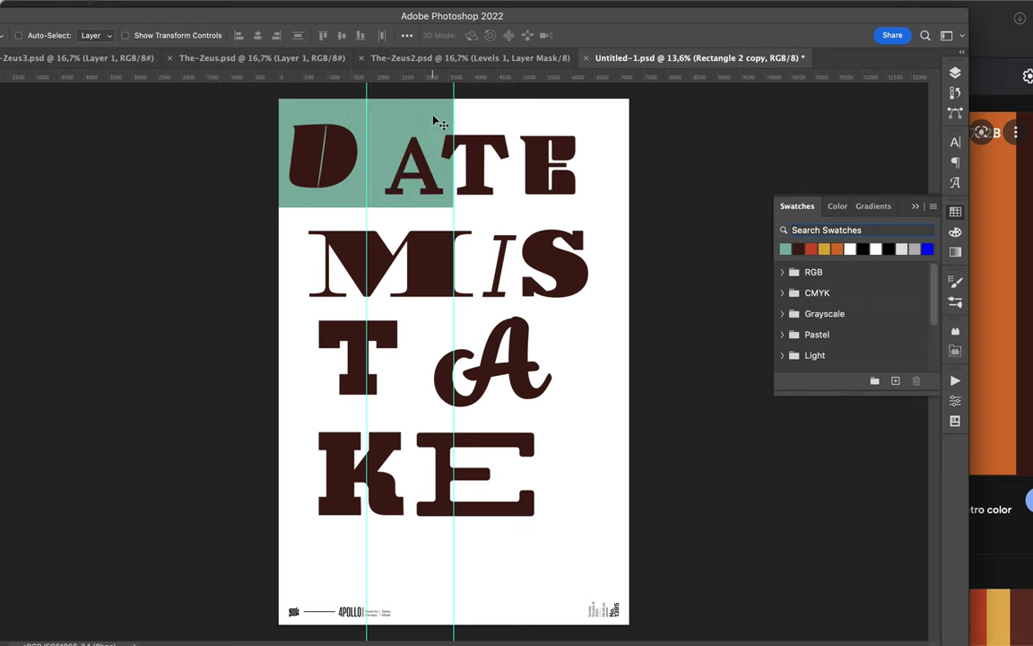
{"action": "left_click", "coordinate": [811, 249]}
{"action": "scroll", "coordinate": [341, 138], "scroll_direction": "up", "scroll_amount": 5}
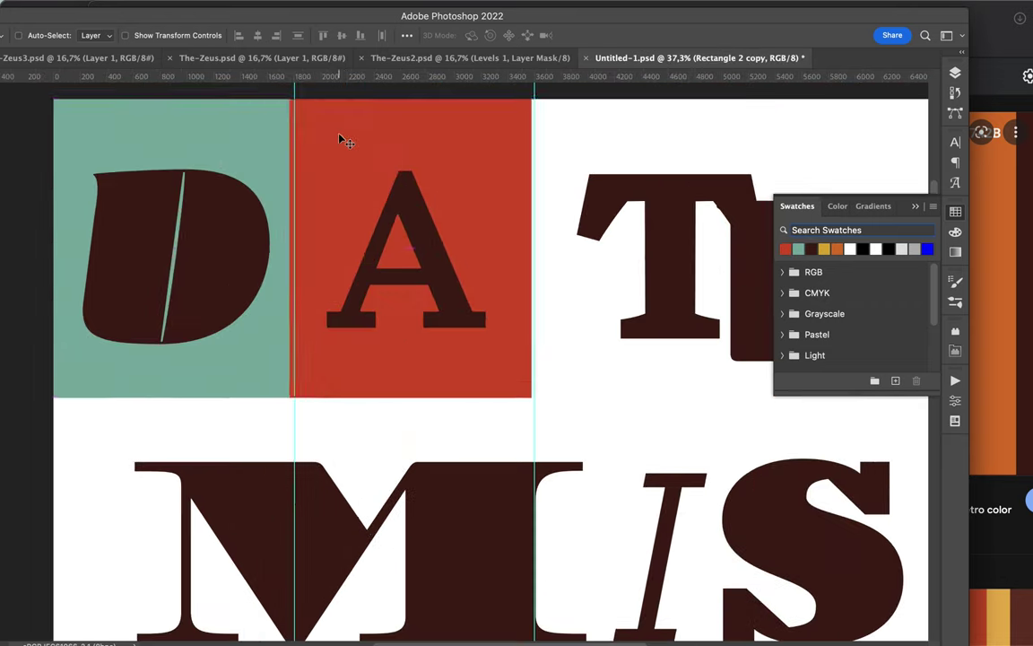
{"action": "scroll", "coordinate": [377, 146], "scroll_direction": "down", "scroll_amount": 3}
Step: Copy the red block to the E, fit E and T in, and fill the T block gold
{"action": "left_click_drag", "start_coordinate": [332, 216], "coordinate": [667, 215]}
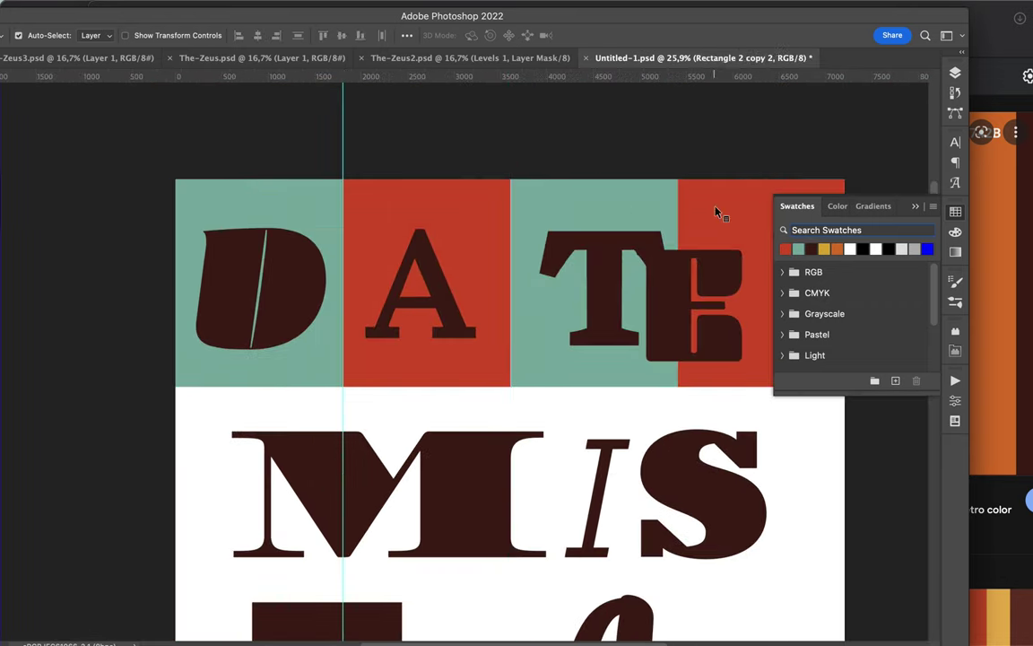
{"action": "left_click_drag", "start_coordinate": [681, 269], "coordinate": [642, 321]}
{"action": "left_click_drag", "start_coordinate": [521, 326], "coordinate": [508, 323]}
{"action": "left_click", "coordinate": [823, 248]}
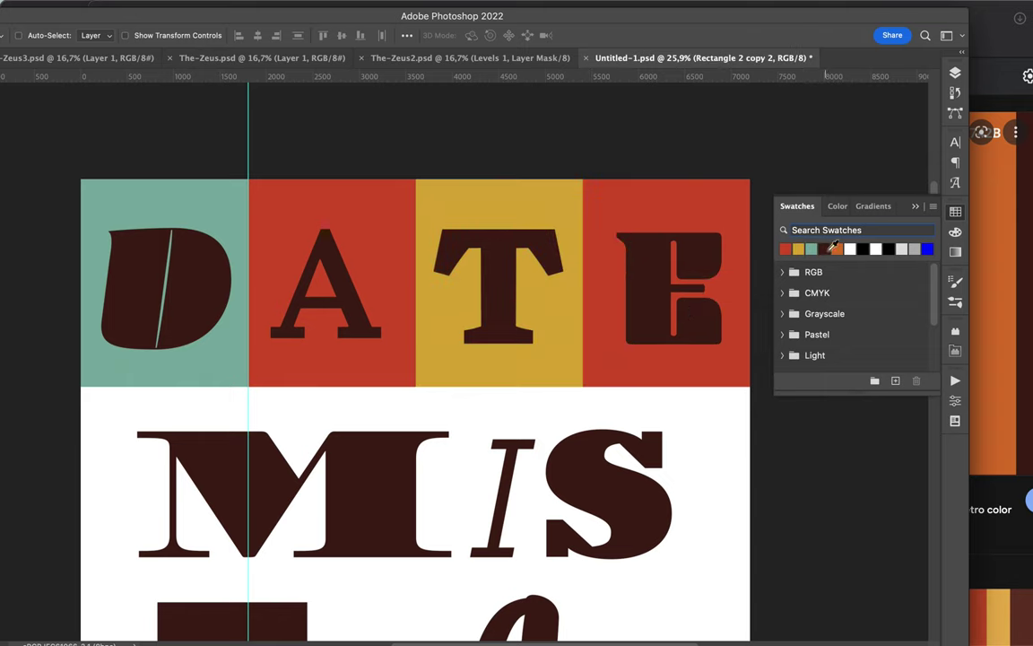
{"action": "scroll", "coordinate": [604, 272], "scroll_direction": "down", "scroll_amount": 2}
Step: Copy the teal block down behind the M and widen it to fit
{"action": "double_click", "coordinate": [392, 295]}
{"action": "key", "text": "Escape"}
{"action": "key", "text": "v"}
{"action": "scroll", "coordinate": [395, 309], "scroll_direction": "down", "scroll_amount": 1}
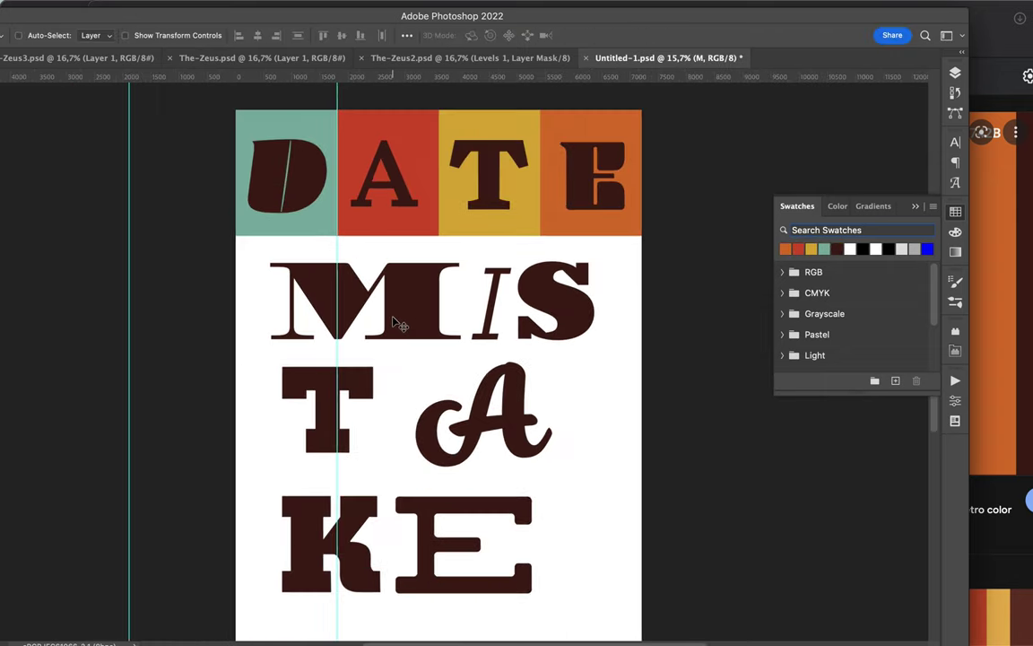
{"action": "left_click_drag", "start_coordinate": [305, 232], "coordinate": [305, 357]}
{"action": "key", "text": "ctrl+t"}
{"action": "mouse_move", "coordinate": [337, 299]}
{"action": "left_mouse_down"}
{"action": "mouse_move", "coordinate": [439, 299]}
{"action": "mouse_move", "coordinate": [391, 306]}
{"action": "left_mouse_up"}
{"action": "key", "text": "Return"}
Step: Place an orange block behind the I and a gold block behind the S
{"action": "scroll", "coordinate": [391, 306], "scroll_direction": "up", "scroll_amount": 2}
{"action": "key", "text": "ctrl+t"}
{"action": "key", "text": "Return"}
{"action": "scroll", "coordinate": [417, 427], "scroll_direction": "up", "scroll_amount": 2}
{"action": "scroll", "coordinate": [386, 331], "scroll_direction": "down", "scroll_amount": 3}
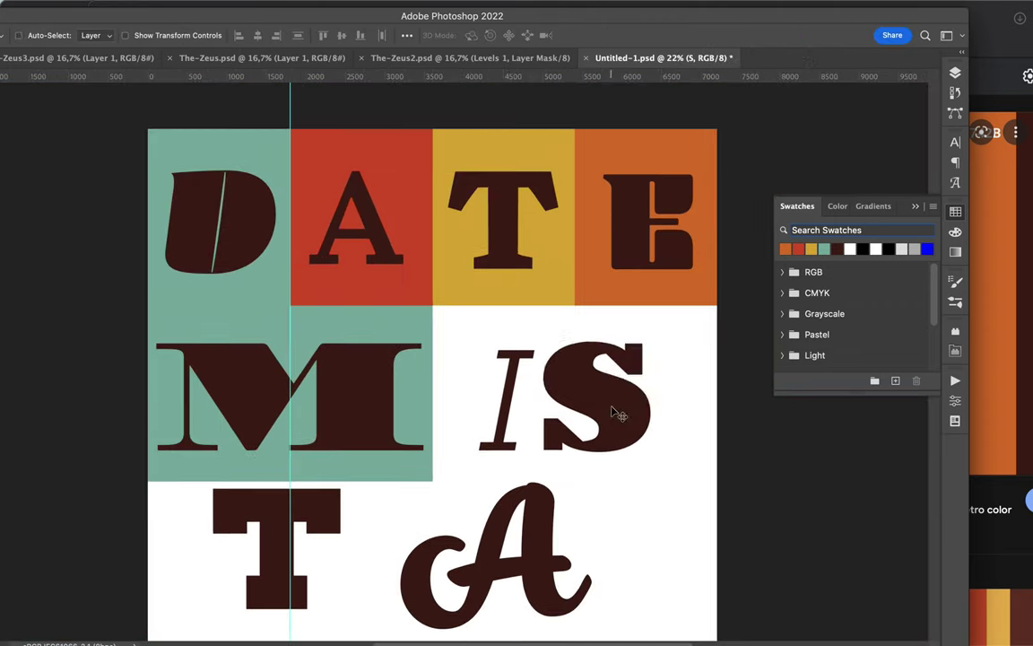
{"action": "left_click_drag", "start_coordinate": [647, 299], "coordinate": [505, 476]}
{"action": "left_click_drag", "start_coordinate": [616, 314], "coordinate": [665, 489]}
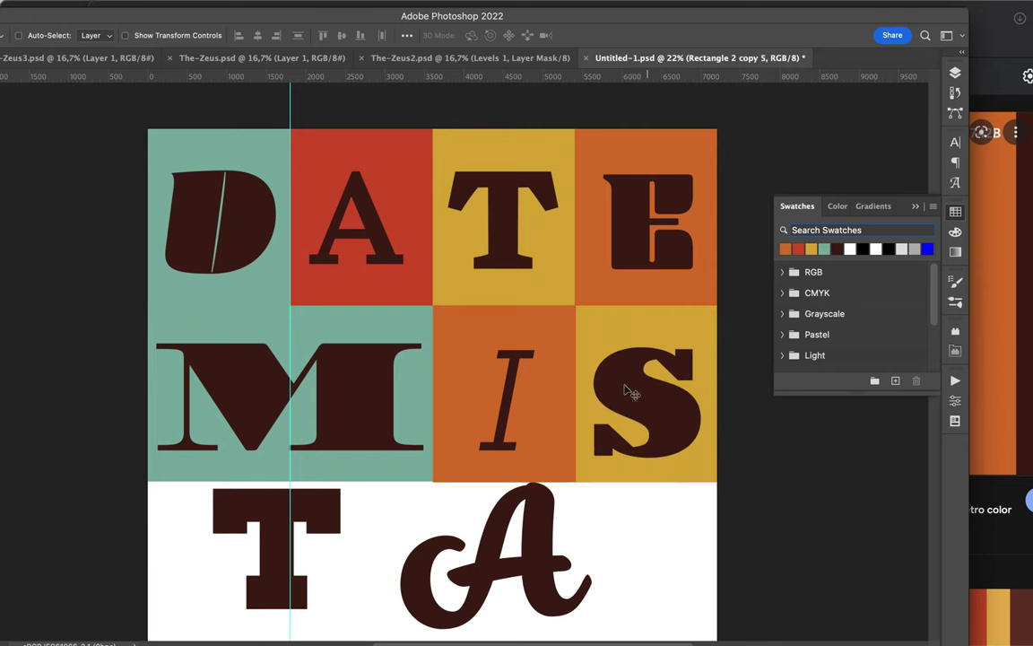
{"action": "scroll", "coordinate": [608, 334], "scroll_direction": "up", "scroll_amount": 2}
{"action": "key", "text": "F7"}
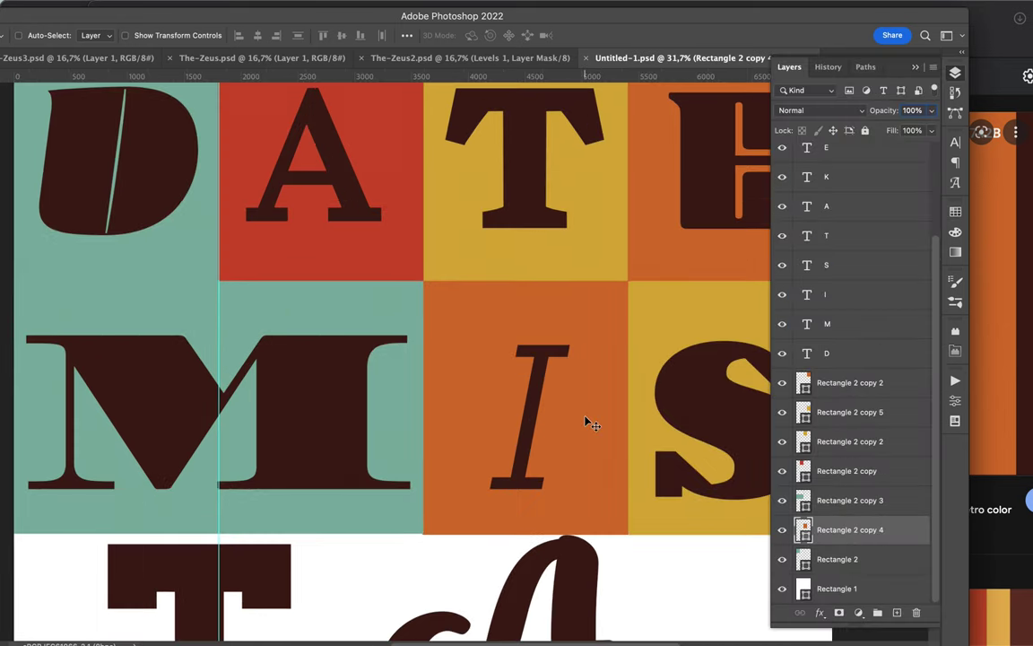
{"action": "scroll", "coordinate": [468, 325], "scroll_direction": "down", "scroll_amount": 3}
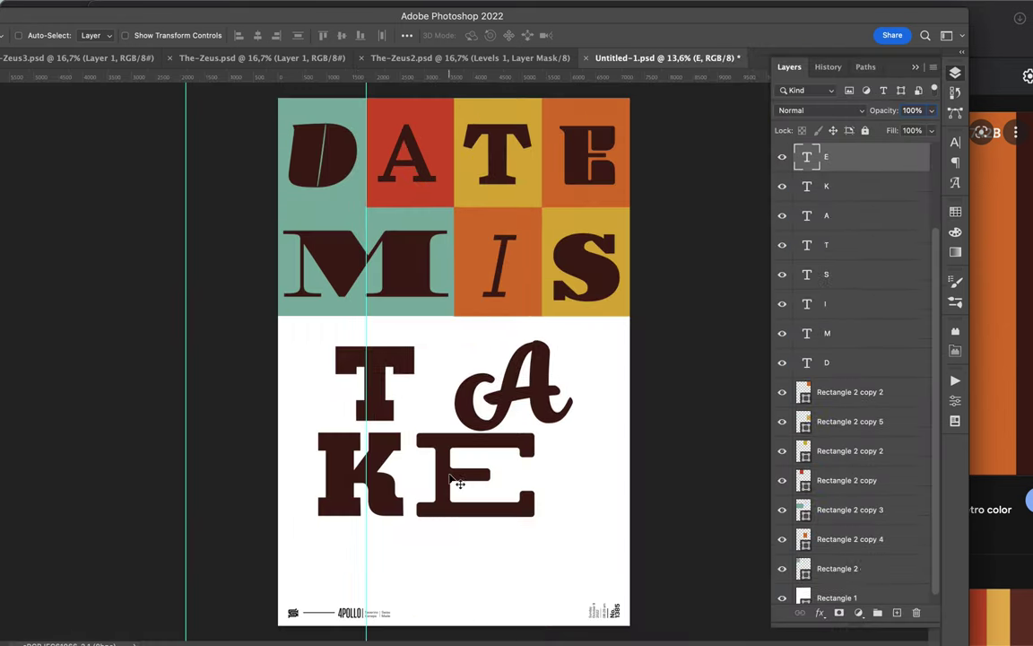
Step: Stretch the teal rectangle behind M slightly taller and align its bottom edge
{"action": "double_click", "coordinate": [375, 466]}
{"action": "scroll", "coordinate": [422, 307], "scroll_direction": "up", "scroll_amount": 3}
{"action": "left_click", "coordinate": [349, 208], "text": "ctrl"}
{"action": "key", "text": "ctrl+t"}
{"action": "left_click_drag", "start_coordinate": [348, 305], "coordinate": [349, 312]}
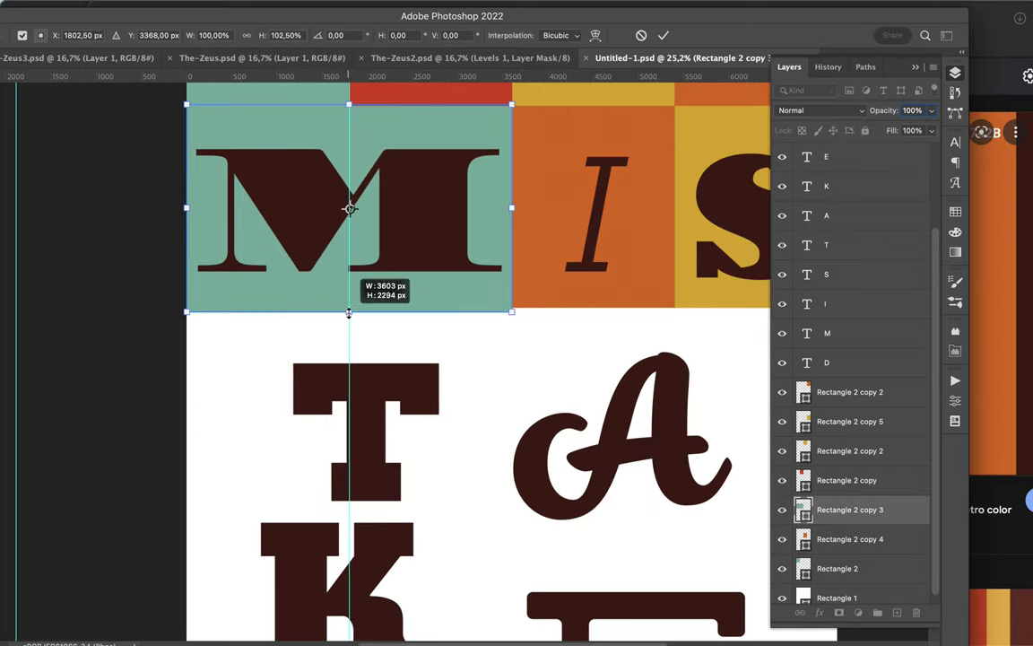
{"action": "scroll", "coordinate": [415, 284], "scroll_direction": "up", "scroll_amount": 5}
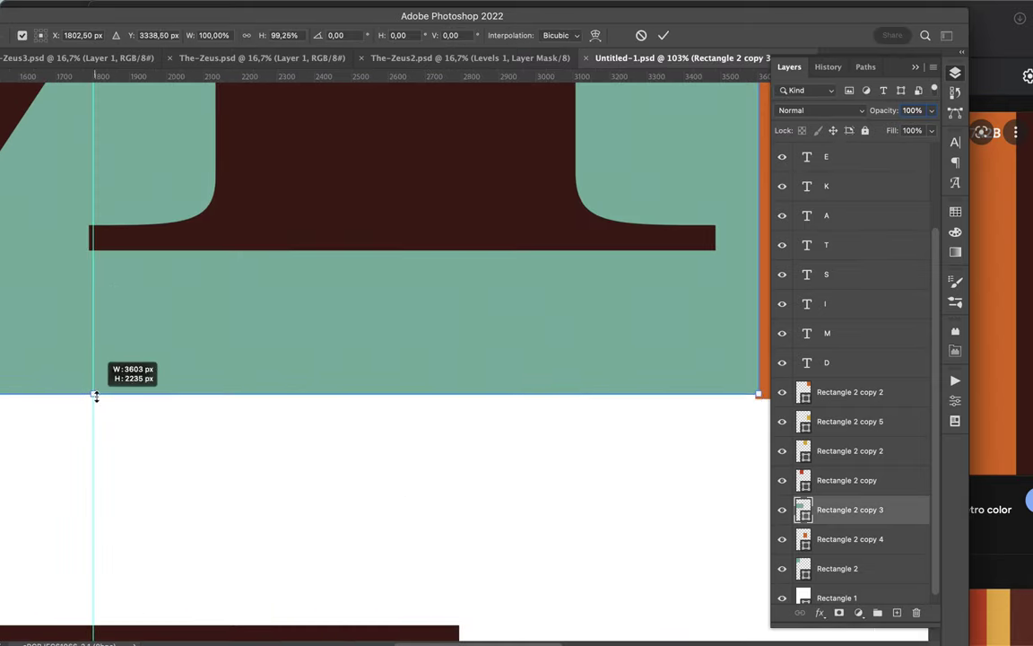
{"action": "left_click_drag", "start_coordinate": [99, 400], "coordinate": [93, 403]}
{"action": "scroll", "coordinate": [211, 510], "scroll_direction": "down", "scroll_amount": 5}
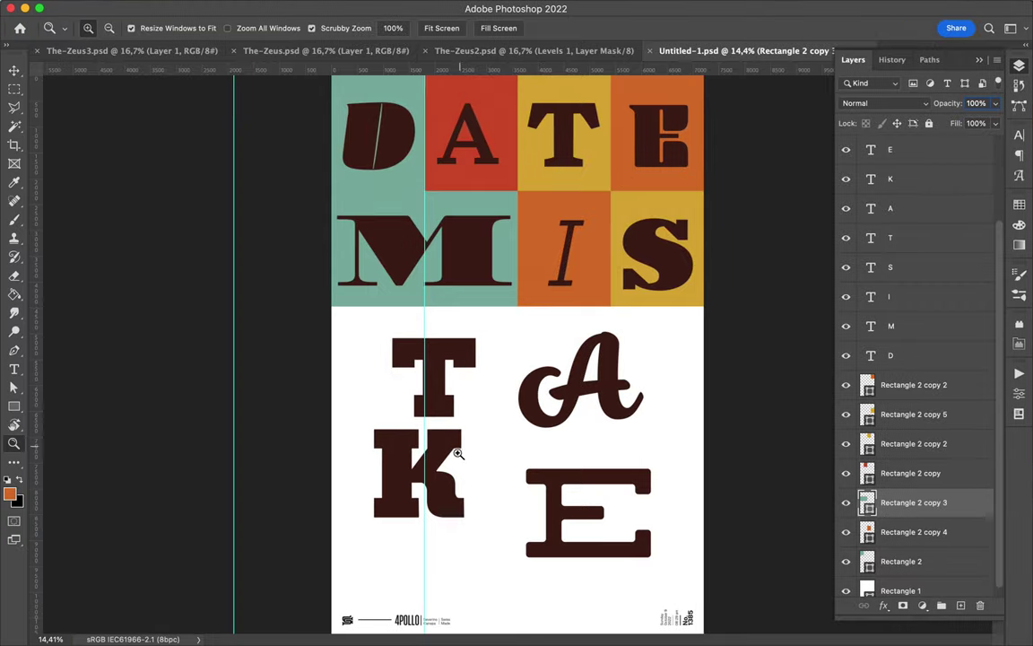
Step: Move the K letter down-right and draw a rectangle filling the T cell
{"action": "key", "text": "v"}
{"action": "left_click_drag", "start_coordinate": [455, 455], "coordinate": [466, 494]}
{"action": "left_click", "coordinate": [475, 345]}
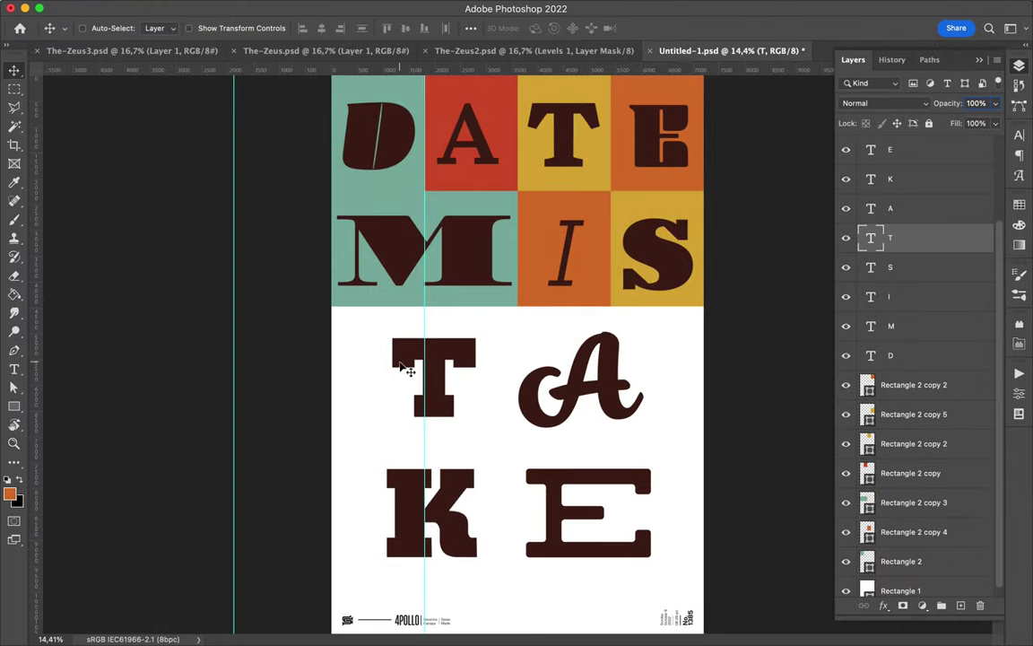
{"action": "key", "text": "u"}
{"action": "left_click_drag", "start_coordinate": [331, 306], "coordinate": [517, 451]}
{"action": "key", "text": "v"}
{"action": "mouse_move", "coordinate": [368, 307]}
{"action": "left_mouse_down"}
{"action": "mouse_move", "coordinate": [371, 421]}
{"action": "mouse_move", "coordinate": [424, 451]}
{"action": "left_mouse_up"}
{"action": "key", "text": "ctrl+t"}
Step: Place a copy of the teal rectangle over the K cell and check its edges
{"action": "key", "text": "Return"}
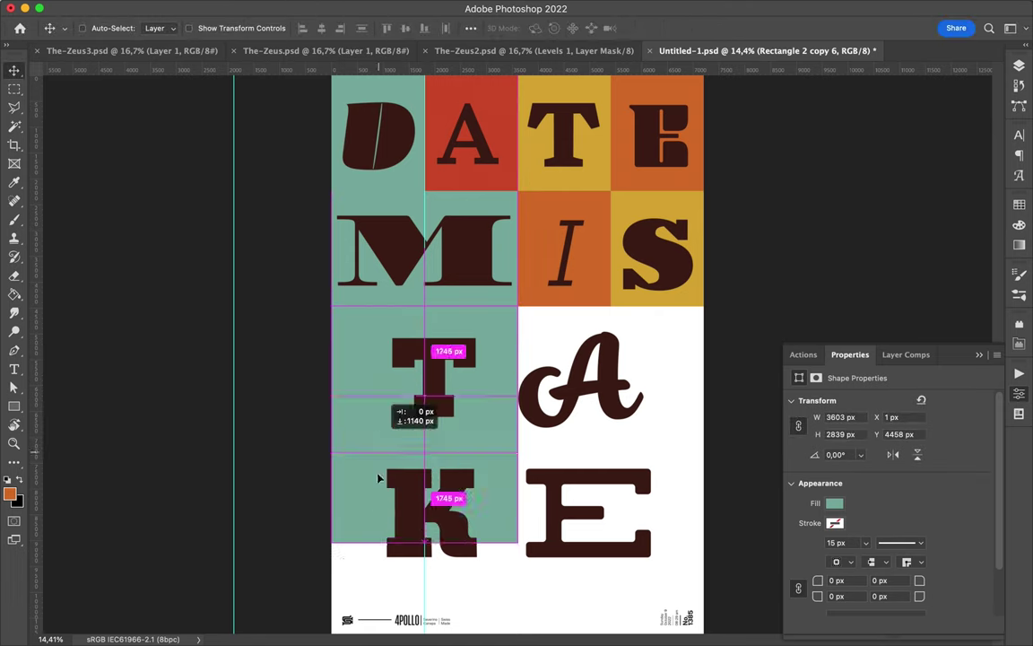
{"action": "left_click_drag", "start_coordinate": [387, 384], "coordinate": [380, 512]}
{"action": "key", "text": "z"}
{"action": "left_click_drag", "start_coordinate": [502, 507], "coordinate": [562, 462]}
{"action": "key", "text": "ctrl+0"}
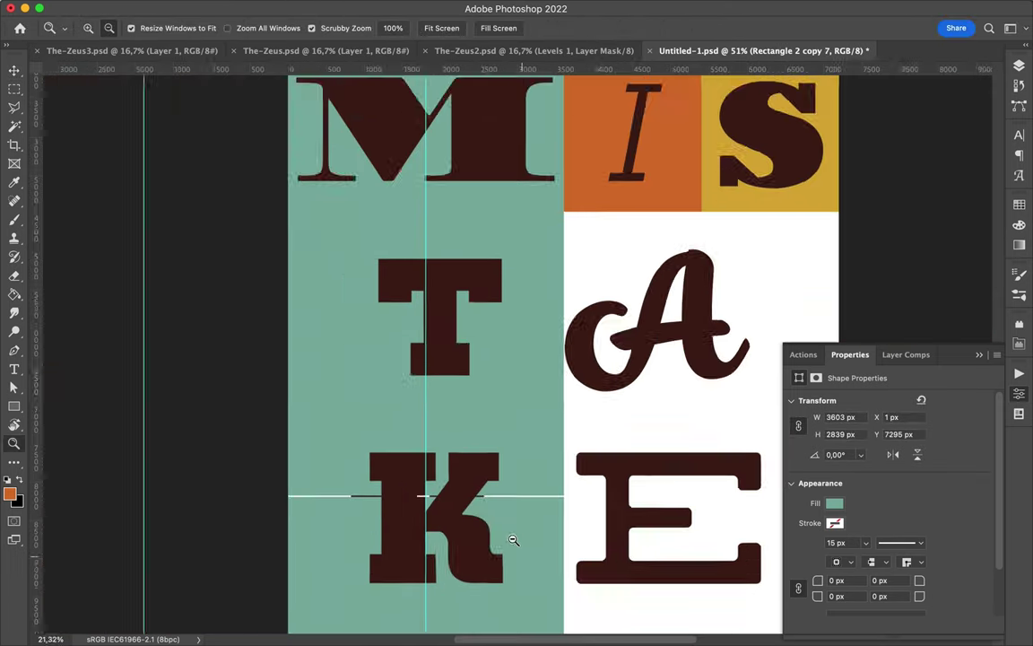
{"action": "key", "text": "v"}
{"action": "left_click", "coordinate": [453, 520]}
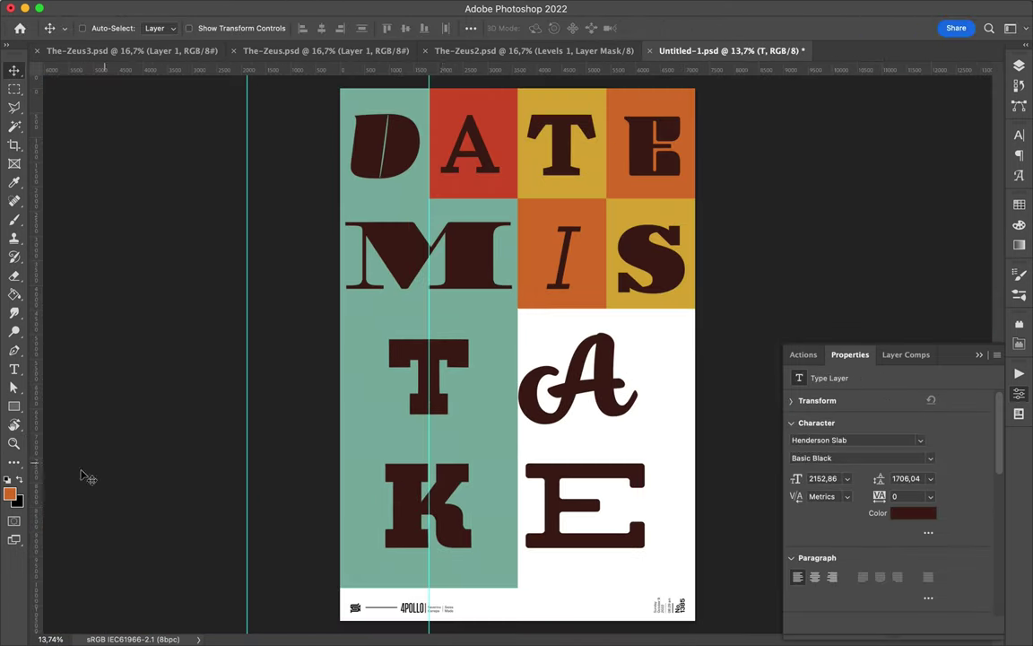
Step: Fill the T cell red, make the T white, and copy the cells over A and E
{"action": "left_click", "coordinate": [1019, 204]}
{"action": "left_click", "coordinate": [850, 241]}
{"action": "left_click_drag", "start_coordinate": [491, 474], "coordinate": [669, 479]}
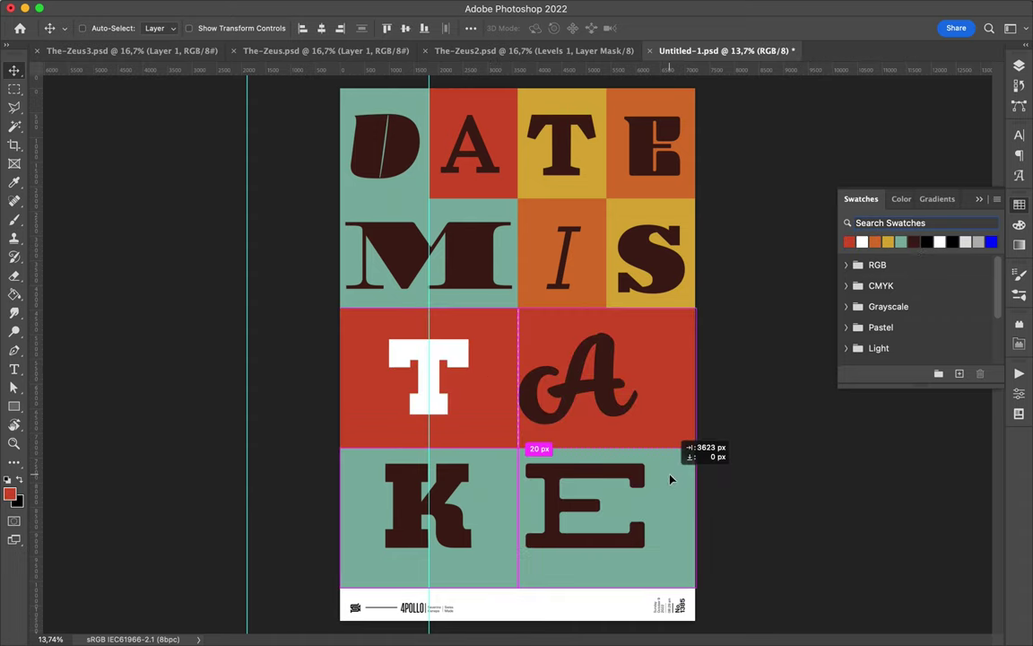
{"action": "scroll", "coordinate": [465, 439], "scroll_direction": "up", "scroll_amount": 5}
{"action": "scroll", "coordinate": [581, 396], "scroll_direction": "down", "scroll_amount": 5}
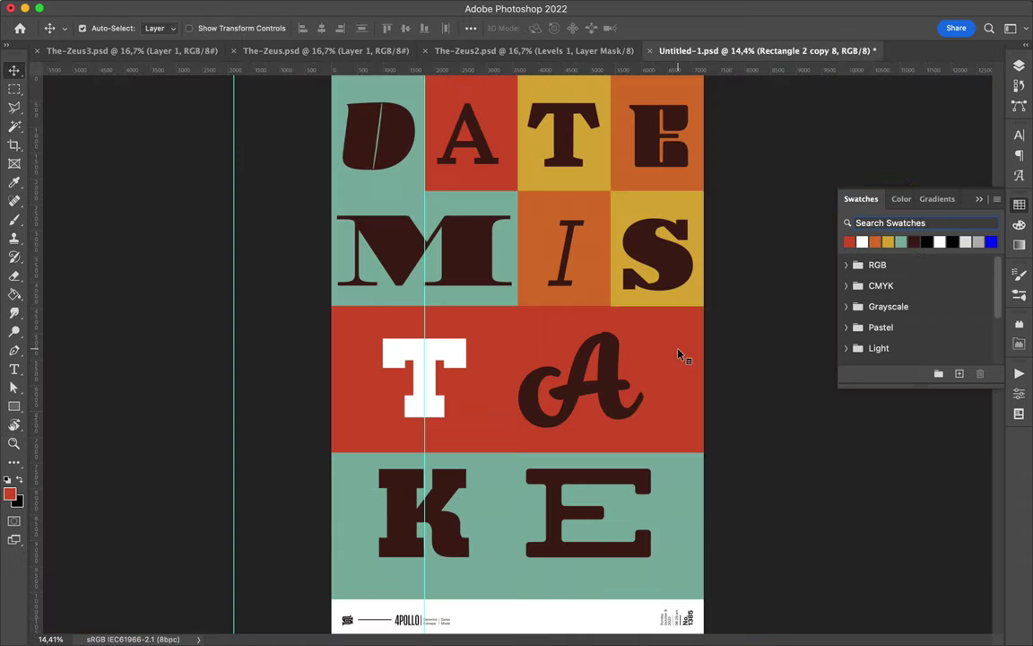
Step: Recolour the A, K and E cells and centre those letters in them
{"action": "left_click", "coordinate": [678, 355]}
{"action": "left_click_drag", "start_coordinate": [443, 526], "coordinate": [443, 538]}
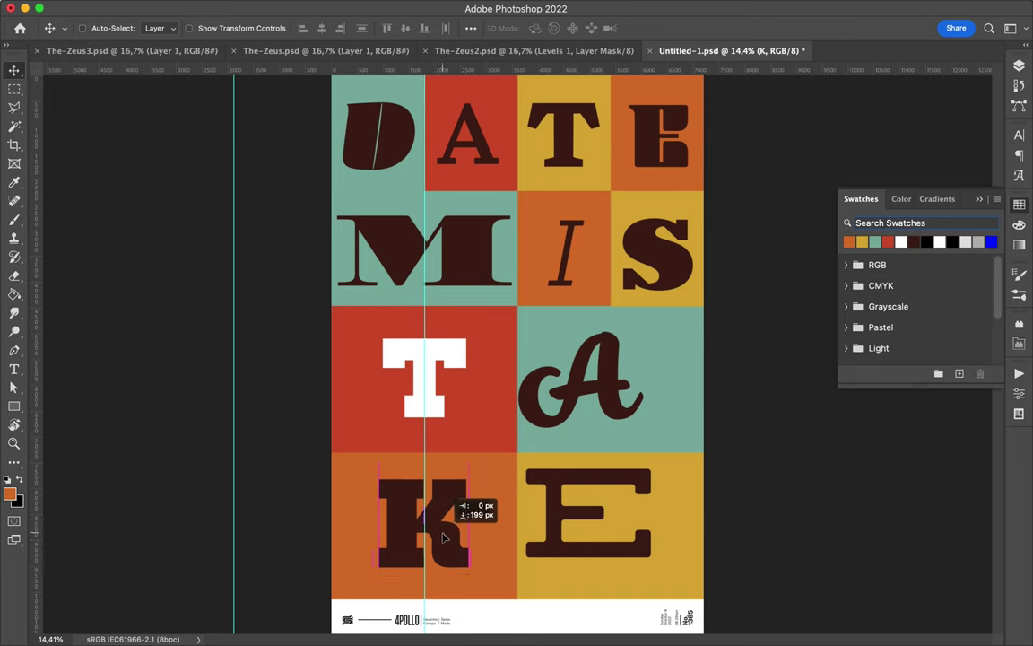
{"action": "left_click_drag", "start_coordinate": [558, 513], "coordinate": [580, 529]}
{"action": "mouse_move", "coordinate": [579, 398]}
{"action": "left_mouse_down"}
{"action": "mouse_move", "coordinate": [603, 392]}
{"action": "mouse_move", "coordinate": [597, 397]}
{"action": "left_mouse_up"}
Step: Make A and M red, I, S and D orange, E yellow, K red, and E's square dark brown
{"action": "left_click", "coordinate": [850, 241]}
{"action": "left_click_drag", "start_coordinate": [862, 241], "coordinate": [421, 251]}
{"action": "left_click_drag", "start_coordinate": [875, 241], "coordinate": [653, 251]}
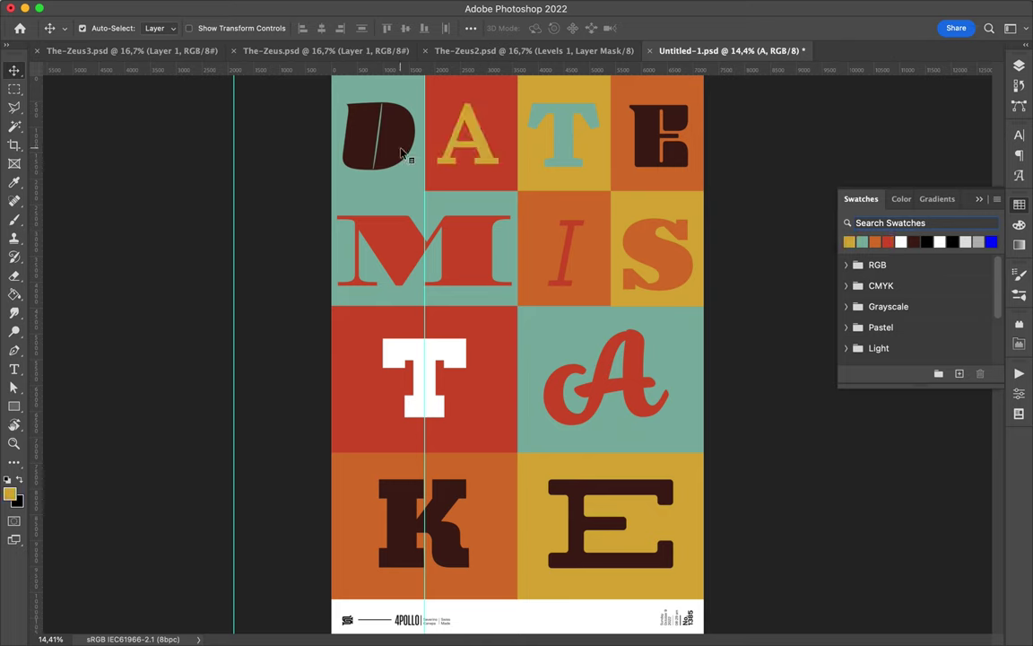
{"action": "left_click_drag", "start_coordinate": [874, 242], "coordinate": [402, 154]}
{"action": "left_click_drag", "start_coordinate": [487, 512], "coordinate": [488, 513]}
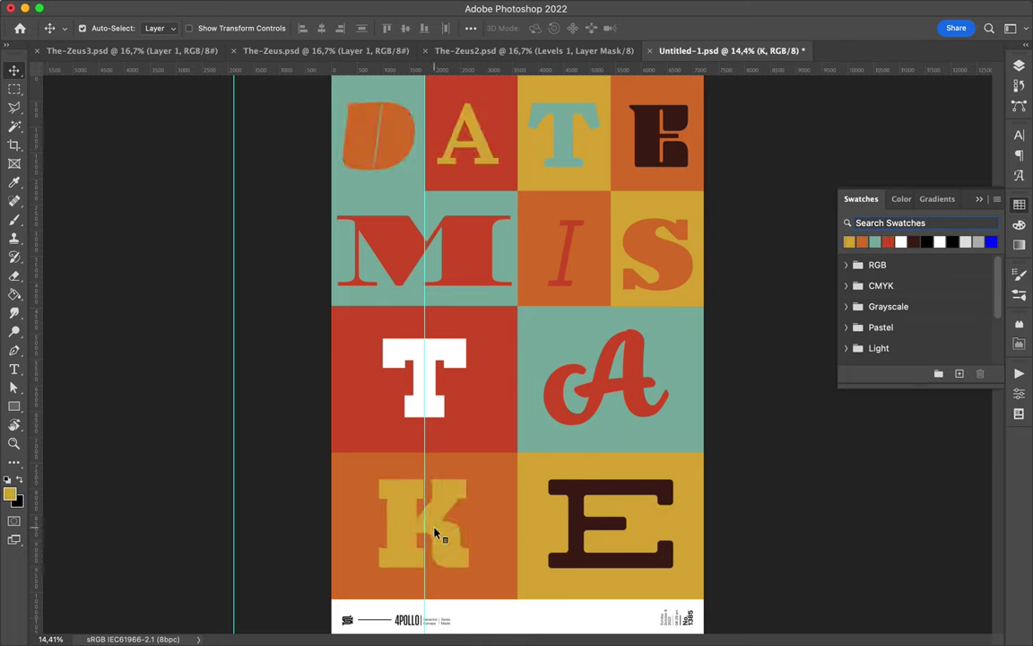
{"action": "left_click_drag", "start_coordinate": [913, 241], "coordinate": [538, 583]}
{"action": "mouse_move", "coordinate": [862, 241]}
{"action": "left_mouse_down"}
{"action": "mouse_move", "coordinate": [610, 523]}
{"action": "mouse_move", "coordinate": [421, 520]}
{"action": "left_mouse_up"}
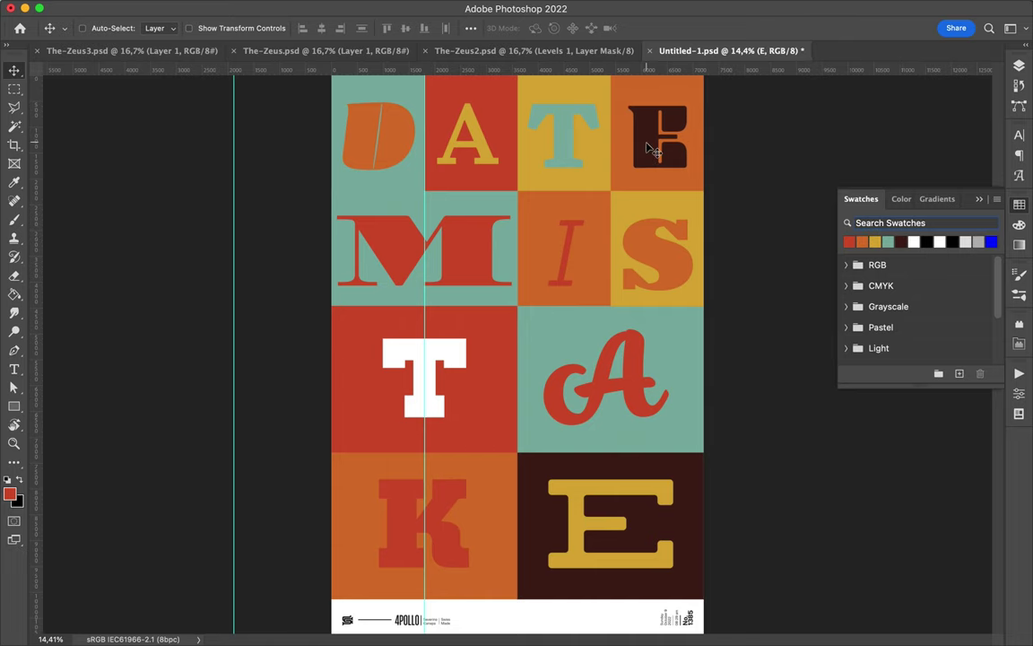
{"action": "key", "text": "ctrl+0"}
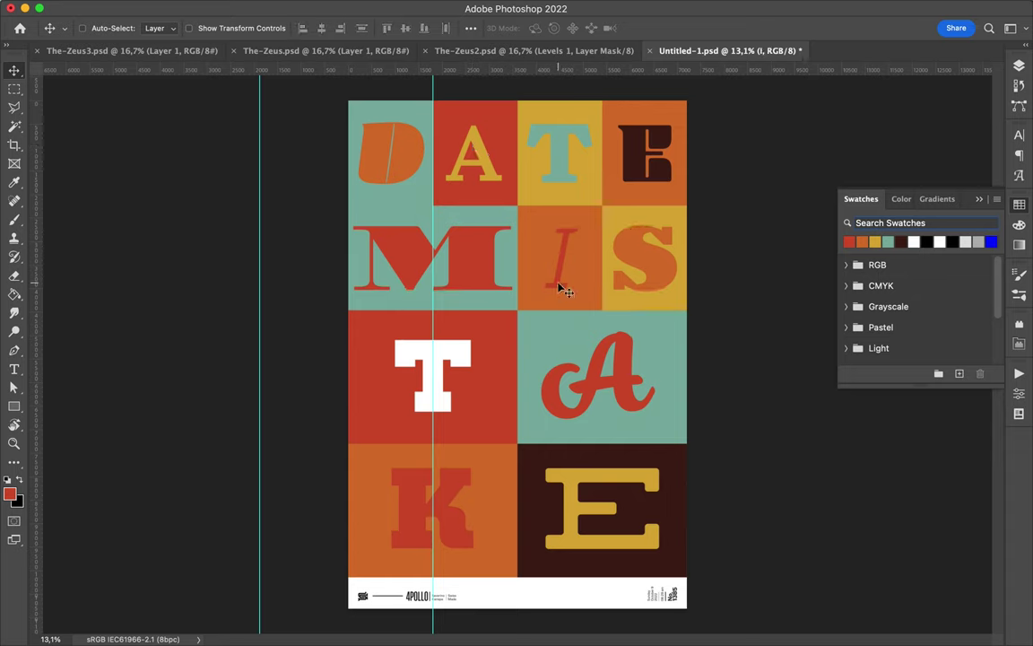
Step: Make the D tile dark brown, the A tile orange, the A letter dark brown, the T yellow
{"action": "left_click", "coordinate": [902, 242]}
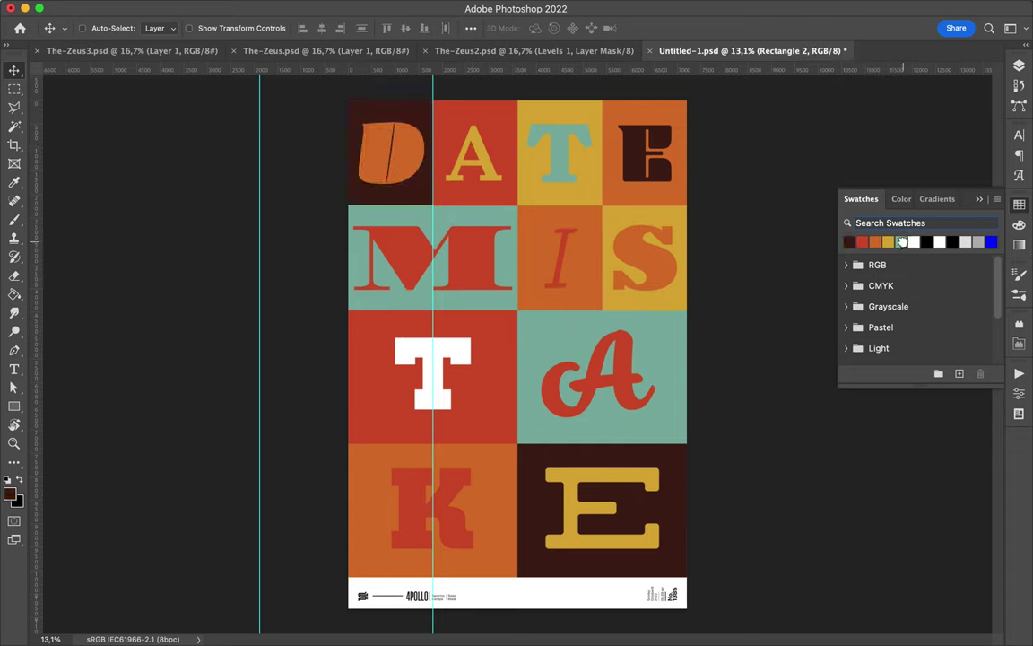
{"action": "left_click", "coordinate": [901, 241]}
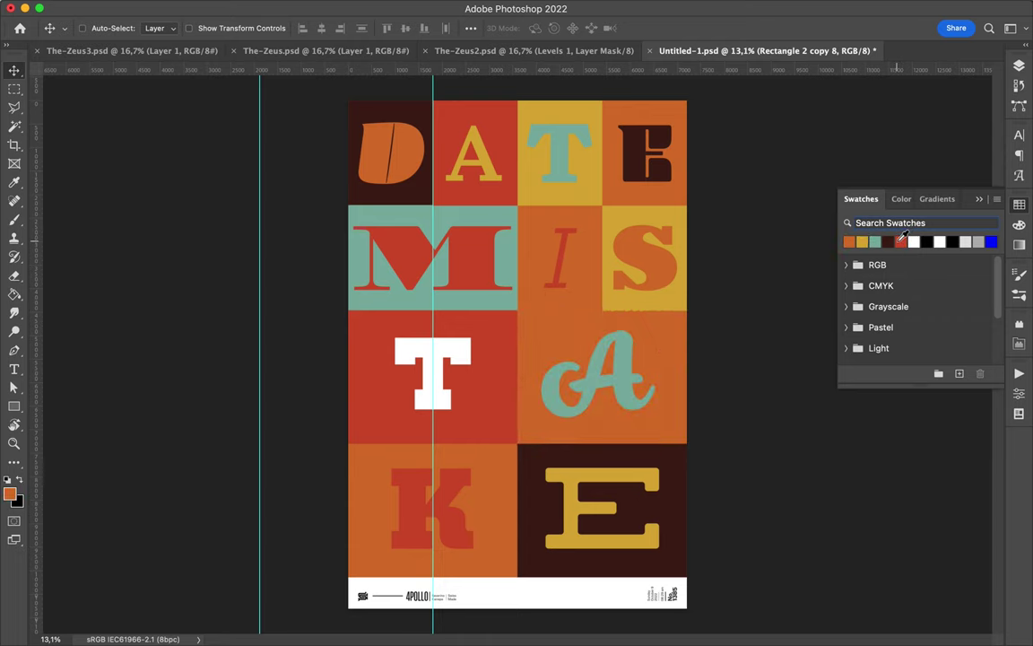
{"action": "left_click", "coordinate": [914, 241]}
{"action": "left_click", "coordinate": [901, 241]}
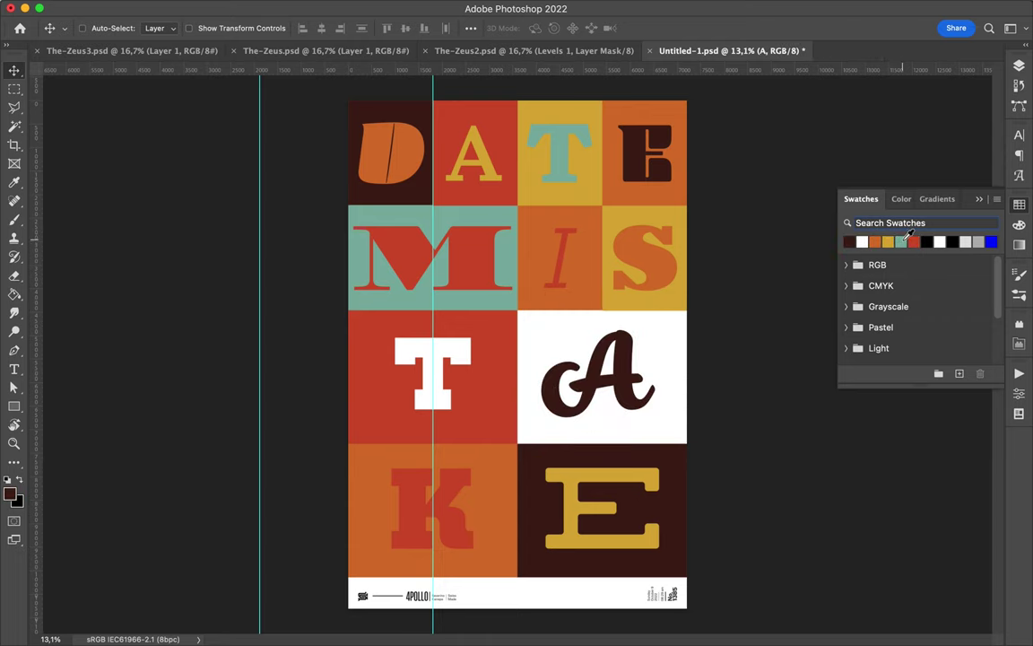
{"action": "scroll", "coordinate": [664, 270], "scroll_direction": "up", "scroll_amount": 5}
{"action": "scroll", "coordinate": [650, 348], "scroll_direction": "down", "scroll_amount": 2}
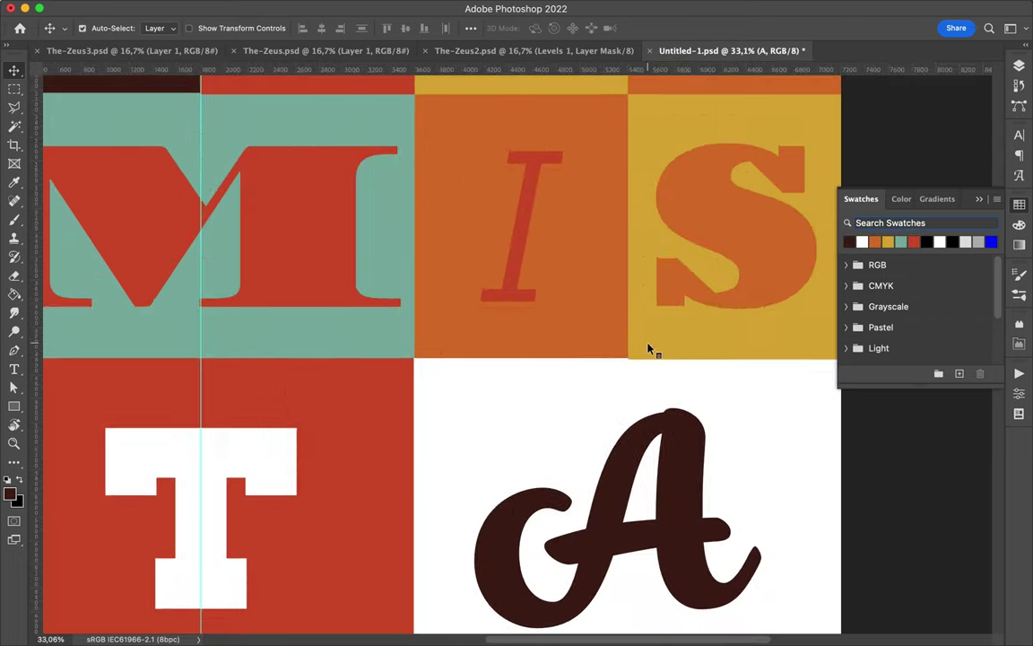
{"action": "left_click", "coordinate": [650, 348], "text": "ctrl"}
{"action": "scroll", "coordinate": [652, 349], "scroll_direction": "down", "scroll_amount": 3}
{"action": "left_click", "coordinate": [874, 241]}
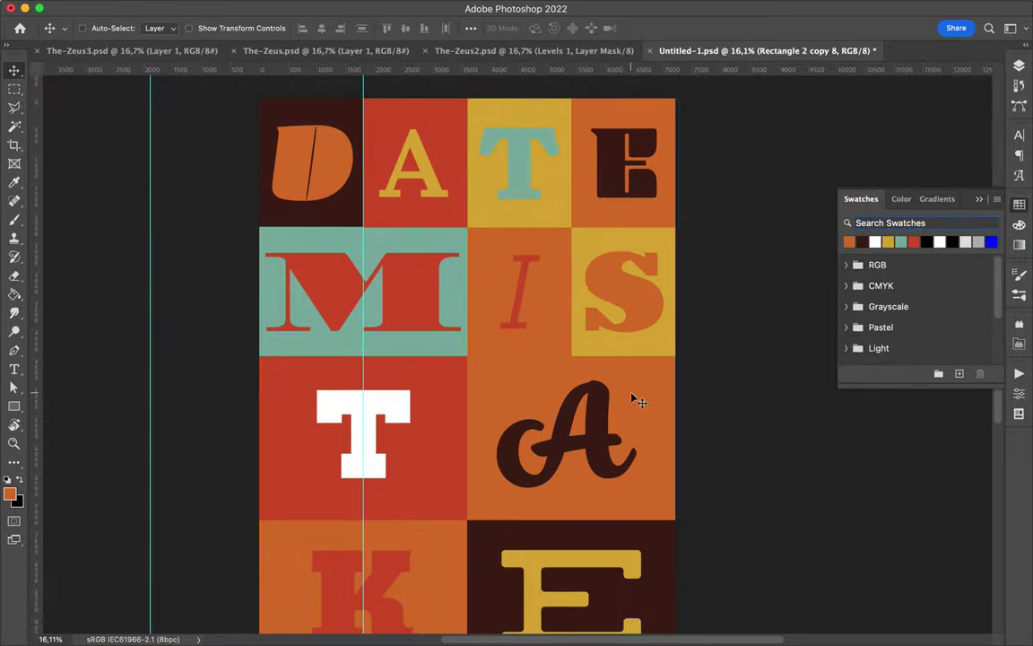
{"action": "left_click", "coordinate": [888, 241]}
Step: Stretch a yellow rectangle into a footer bar along the poster bottom
{"action": "scroll", "coordinate": [460, 403], "scroll_direction": "down", "scroll_amount": 3}
{"action": "mouse_move", "coordinate": [461, 403]}
{"action": "left_mouse_down"}
{"action": "mouse_move", "coordinate": [330, 625]}
{"action": "mouse_move", "coordinate": [318, 622]}
{"action": "mouse_move", "coordinate": [726, 525]}
{"action": "left_mouse_up"}
{"action": "key", "text": "ctrl+t"}
{"action": "key", "text": "Return"}
{"action": "key", "text": "F7"}
{"action": "scroll", "coordinate": [907, 377], "scroll_direction": "down", "scroll_amount": 5}
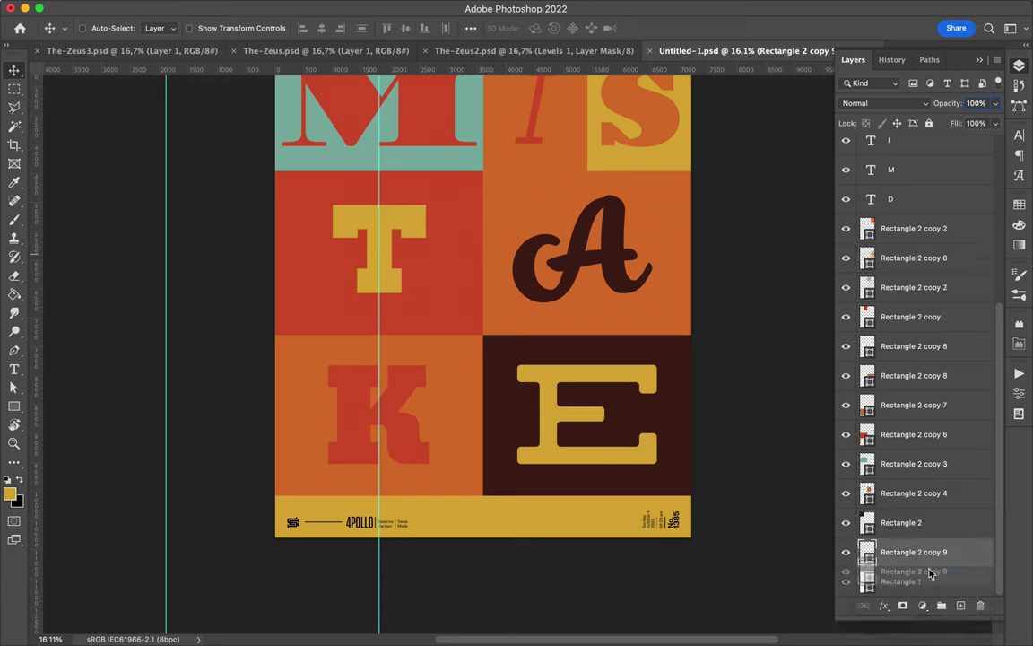
{"action": "scroll", "coordinate": [906, 359], "scroll_direction": "up", "scroll_amount": 10}
Step: Make the tile behind E in DATE teal and save the poster
{"action": "key", "text": "F7"}
{"action": "key", "text": "a"}
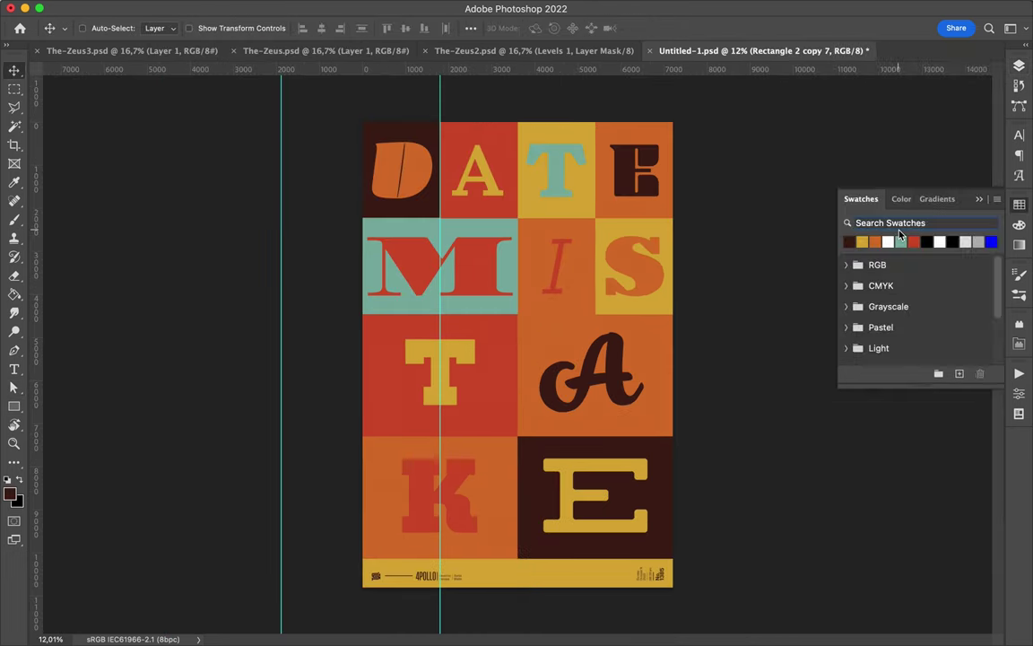
{"action": "left_click", "coordinate": [901, 242]}
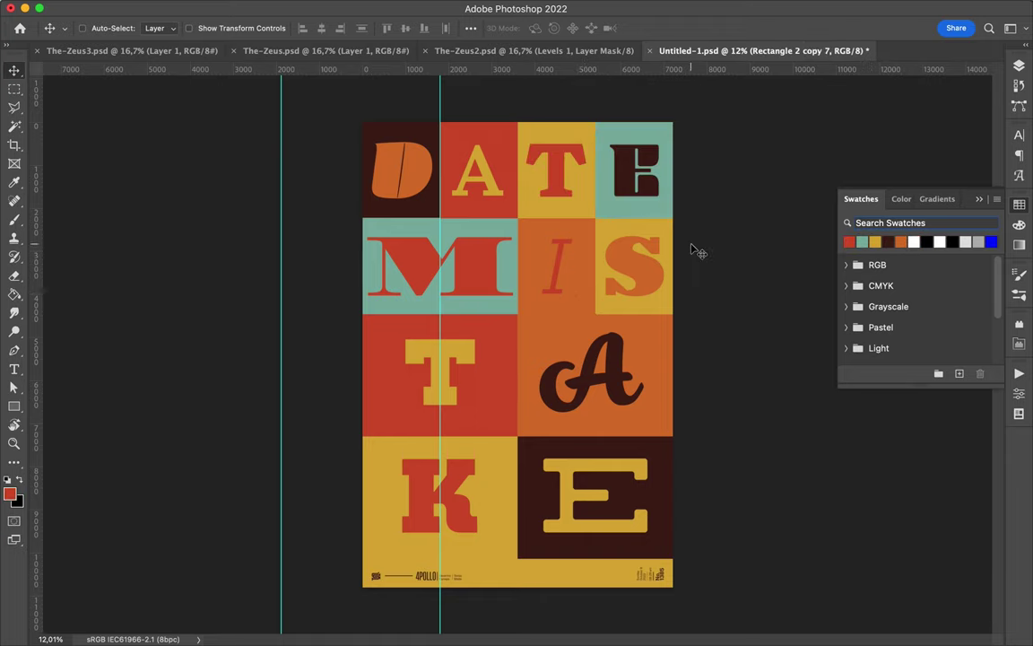
{"action": "key", "text": "super+minus"}
{"action": "key", "text": "super+s"}
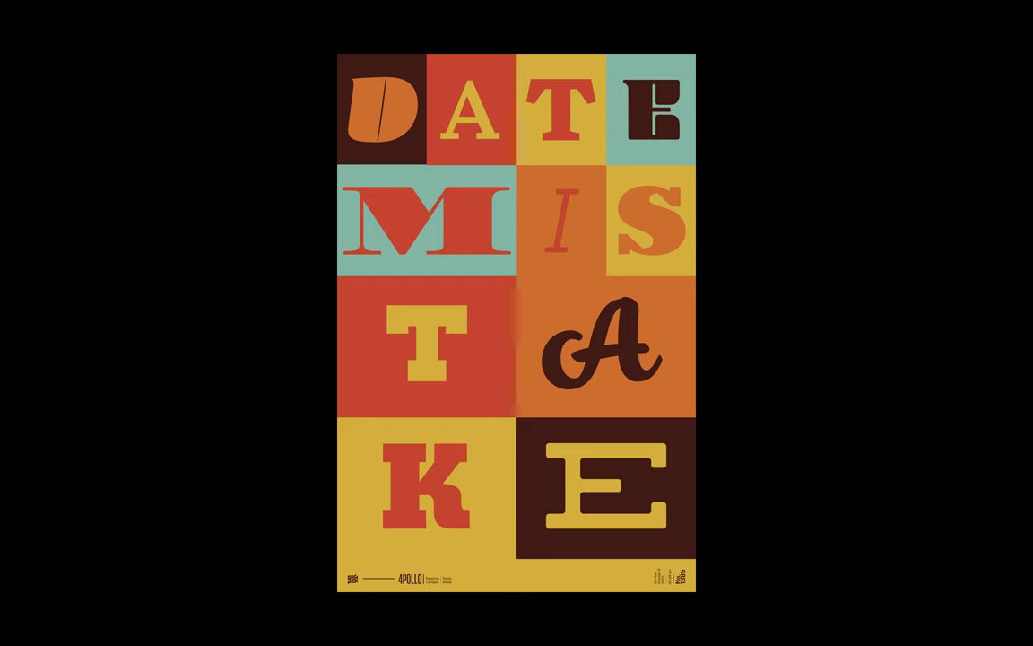